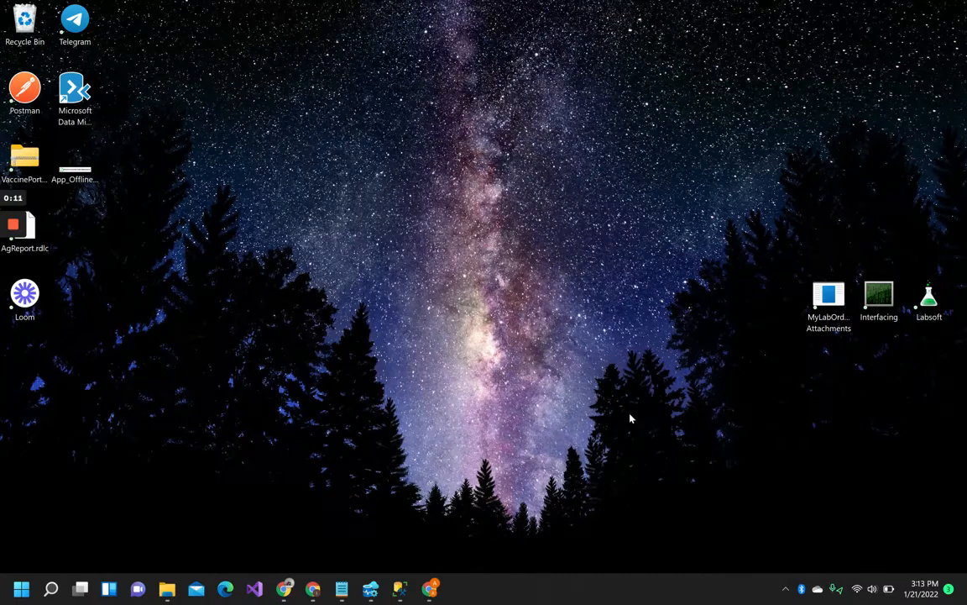
Step: Launch the Labsoft lab system from the desktop and sign in with the user name and password
double_click(926, 302)
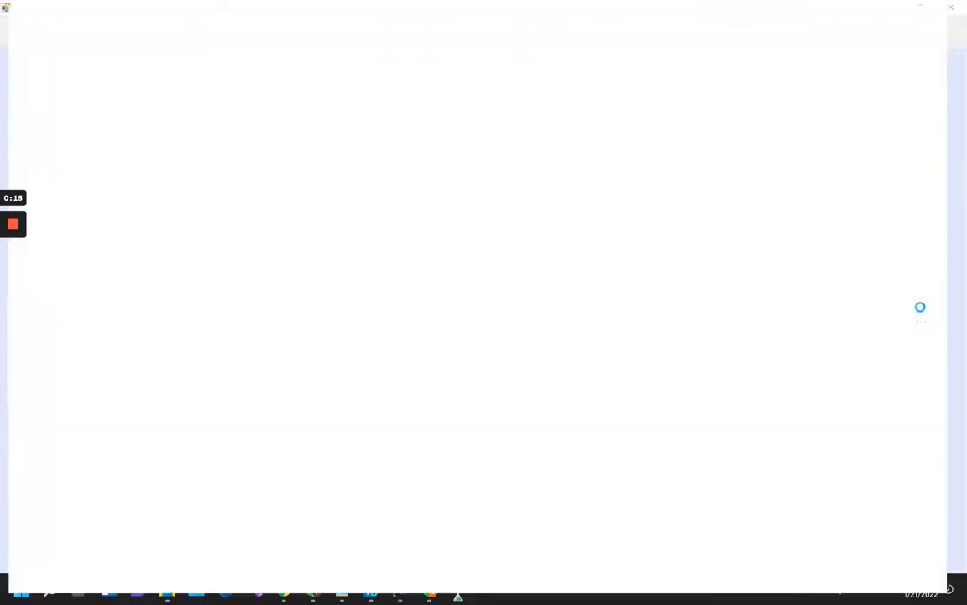
type("a")
key("Tab")
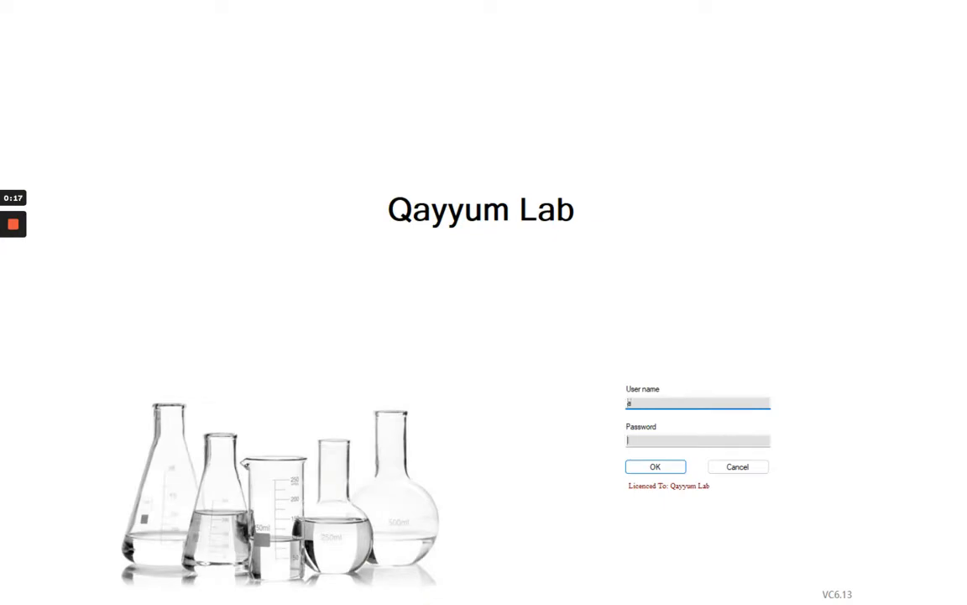
type("a")
key("Return")
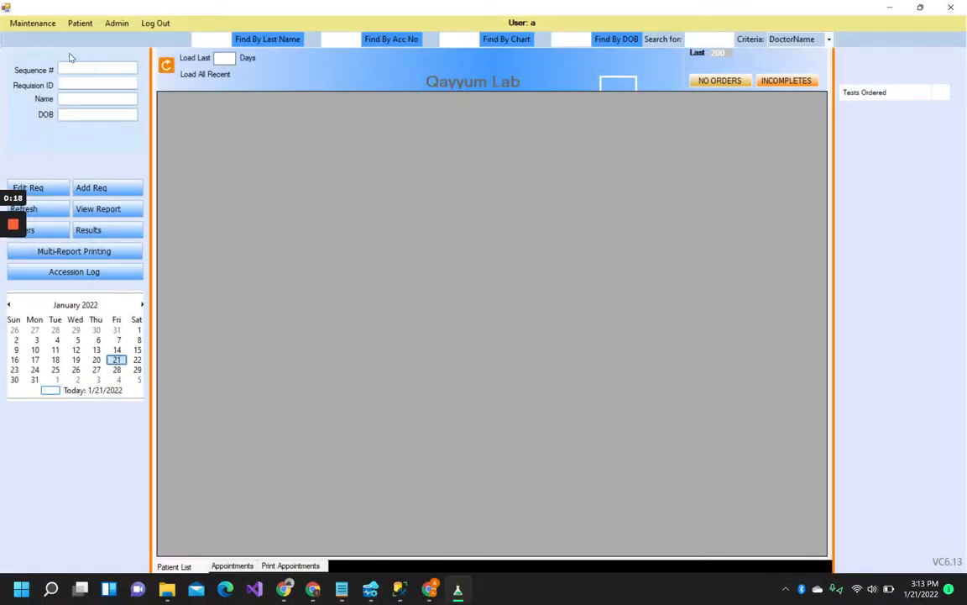
Step: Add a new facility record, ID 42, from Maintenance > Facilities and bring up its blank Add/Edit form
left_click(34, 26)
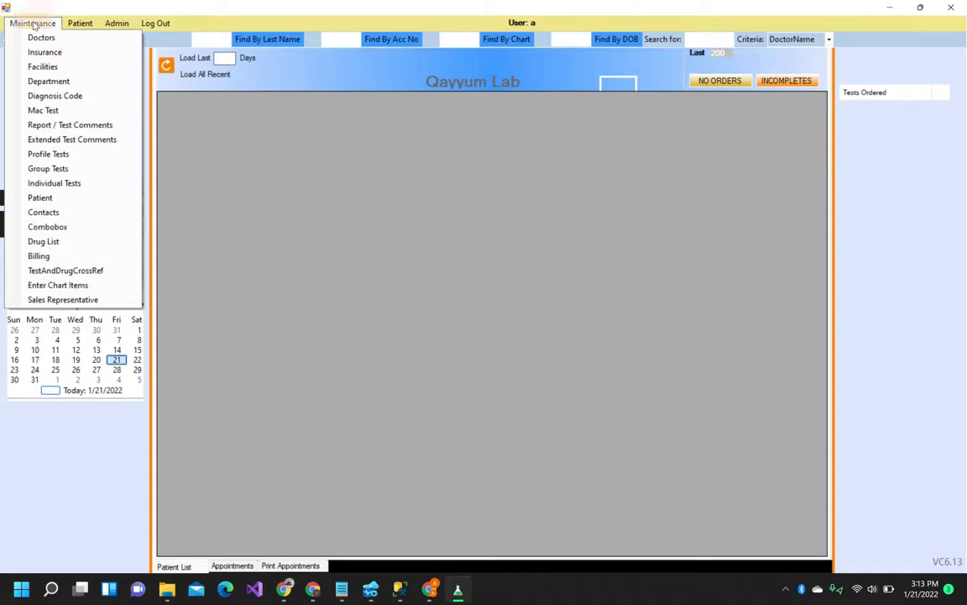
left_click(42, 67)
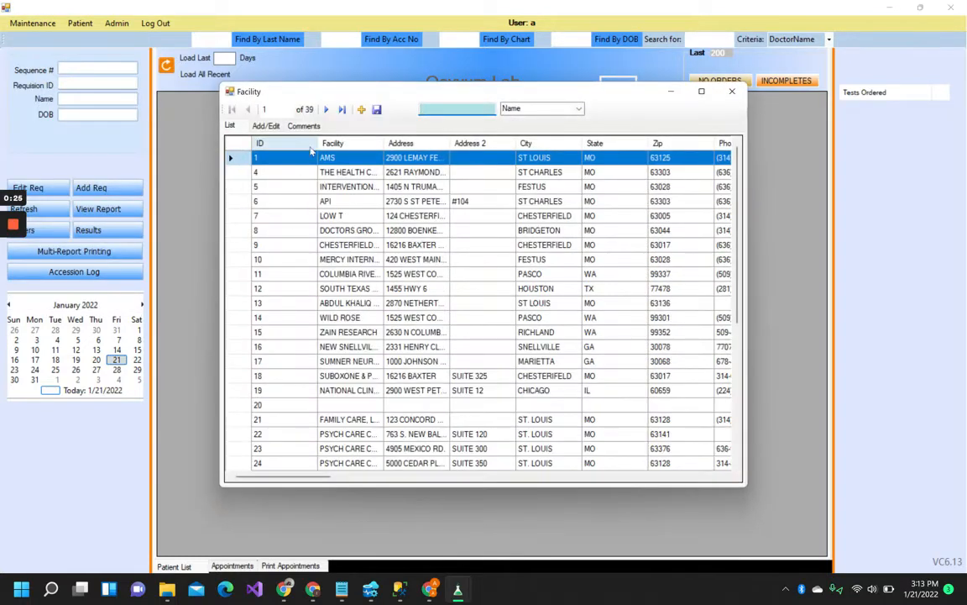
left_click(361, 110)
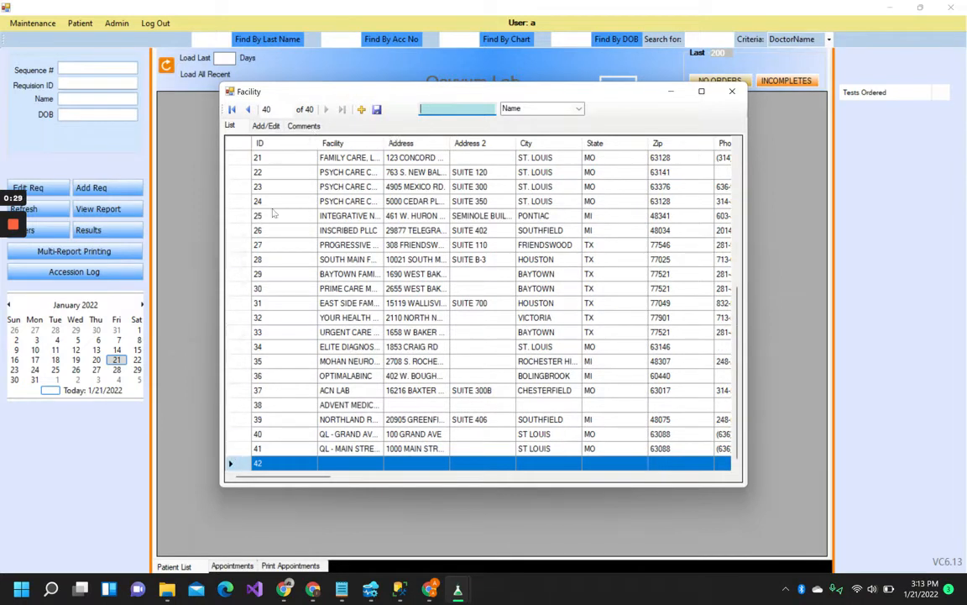
left_click(266, 126)
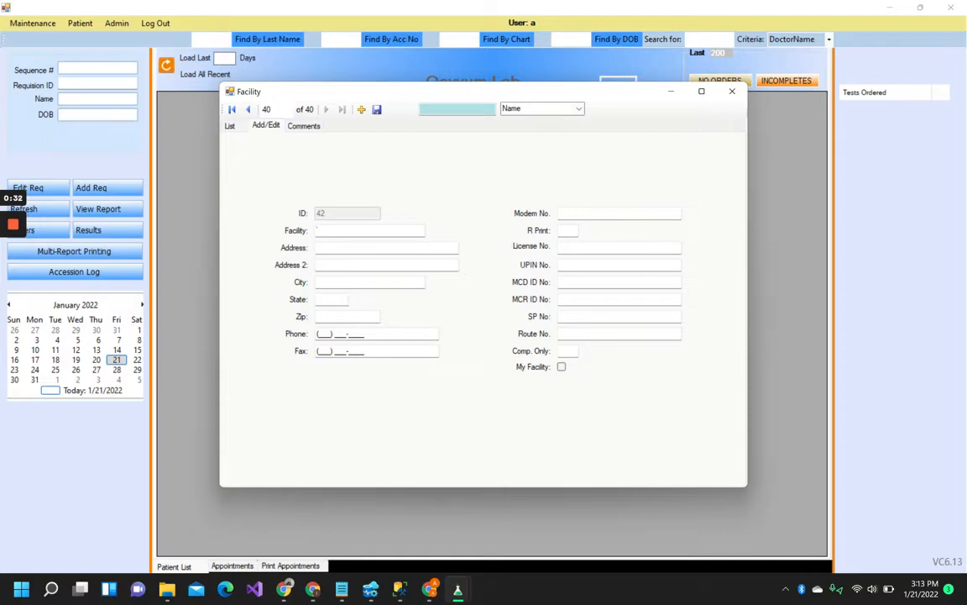
Step: Name facility 42 'QL - KINGSHIGHWAY TESTING' and enter its street address
type("QL")
type("- KINGSHIGHWAY TESTING")
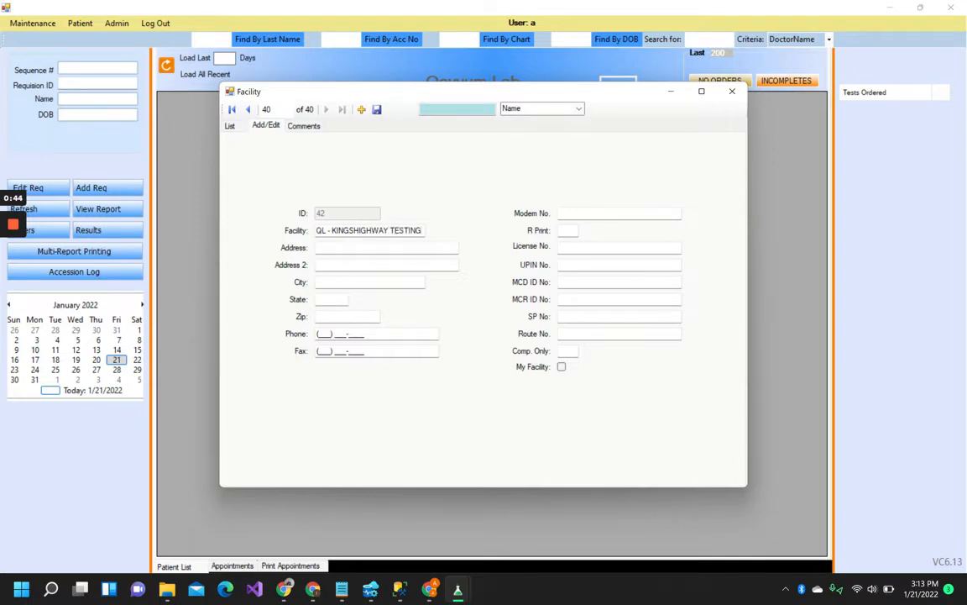
left_click(330, 247)
type("1234")
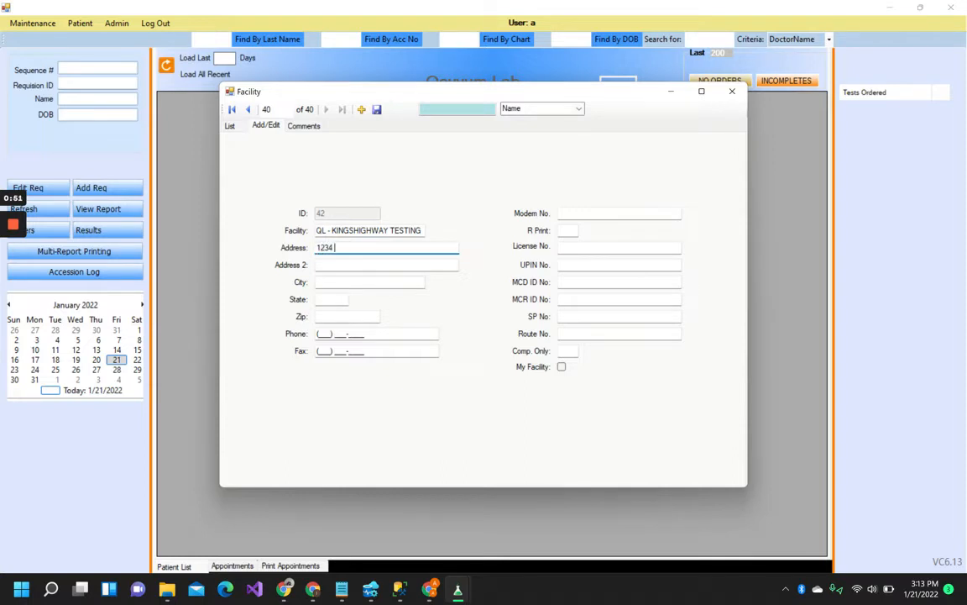
type(" KINGSHIGHWAY AVE")
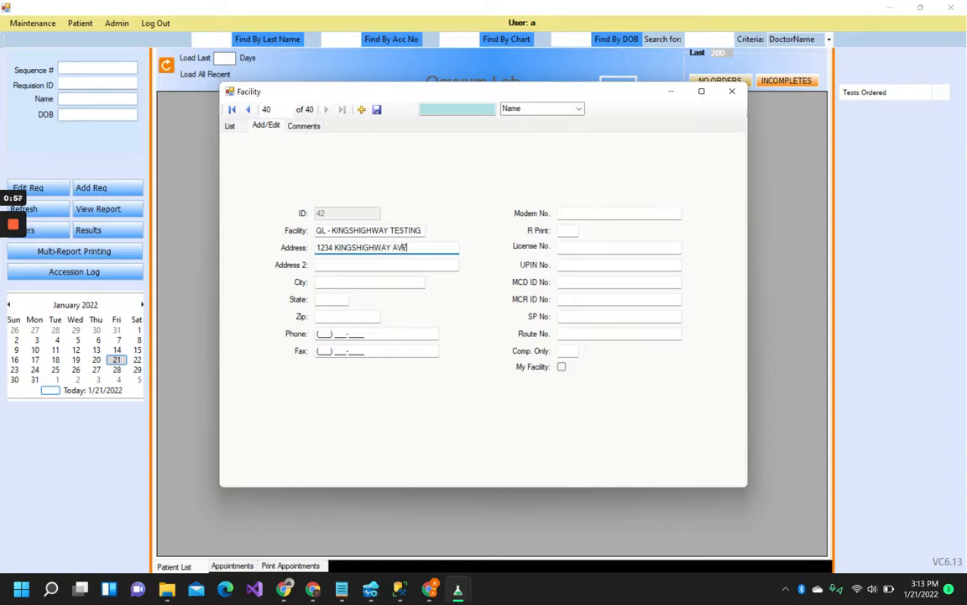
key("Tab")
Step: Fill in the St Louis city, state MO, zip code and phone number, then save the facility
left_click(319, 282)
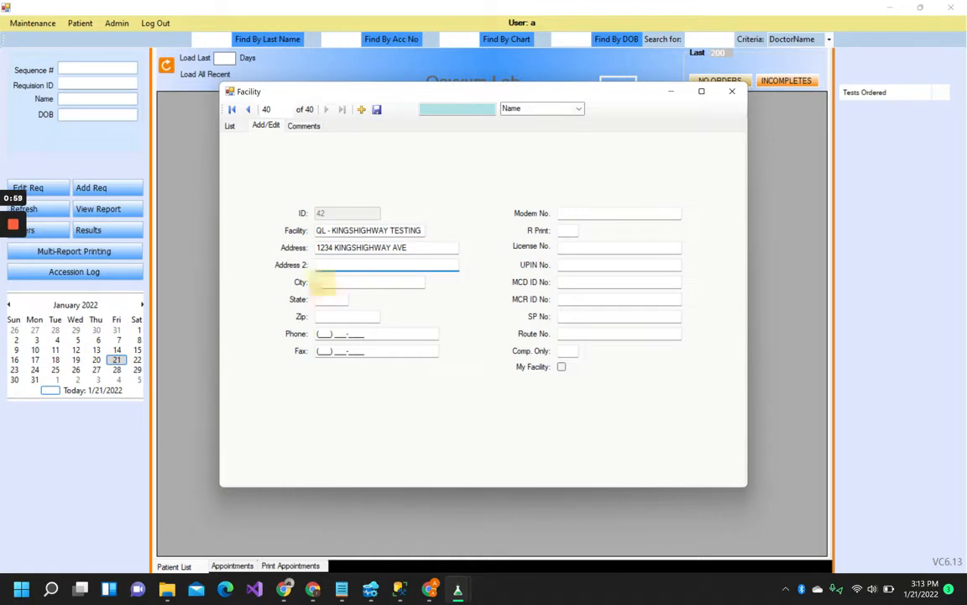
type("ST")
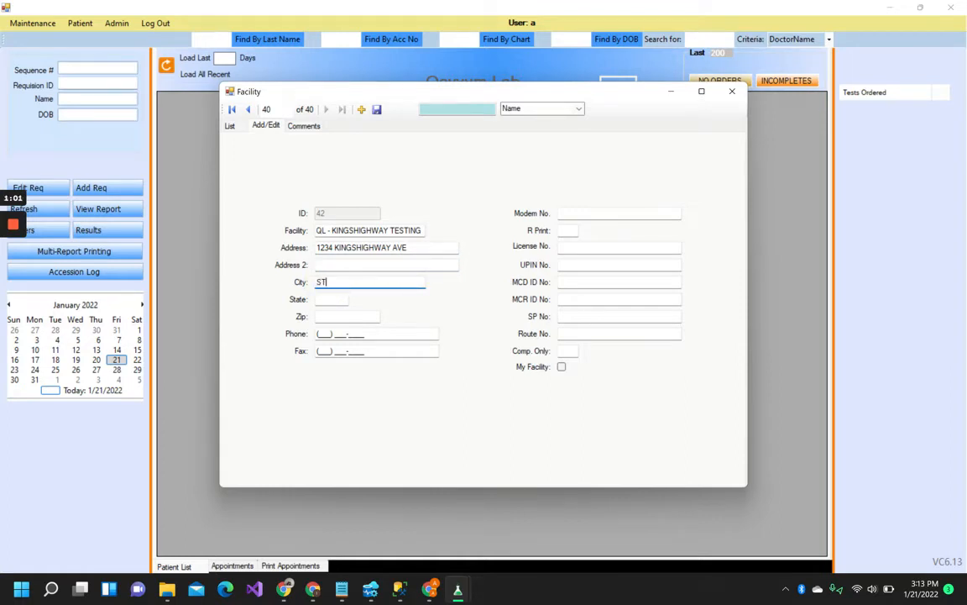
type("L")
key("BackSpace")
type("LOUIS")
key("Tab")
type("MO")
key("Tab")
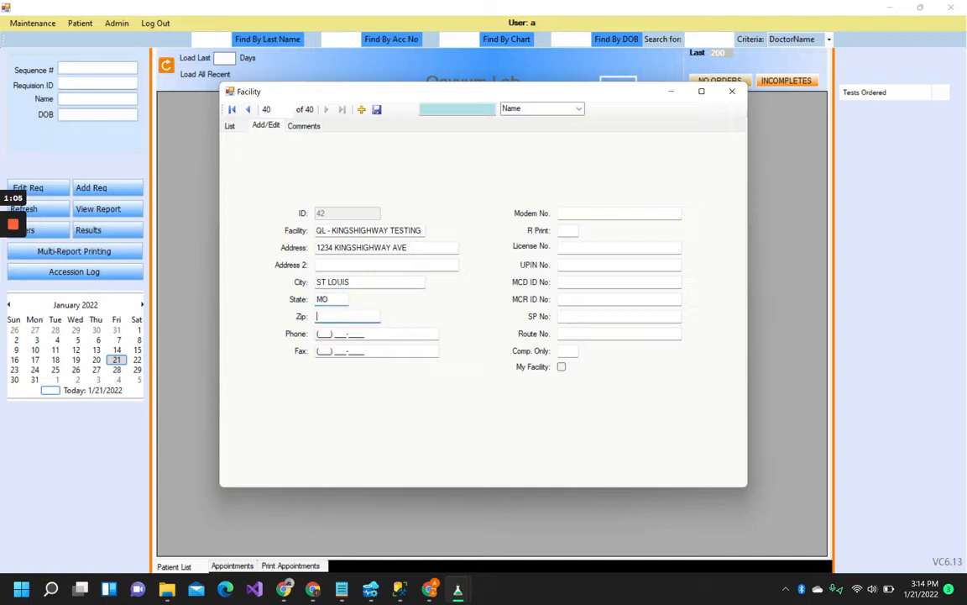
type("63088")
key("Tab")
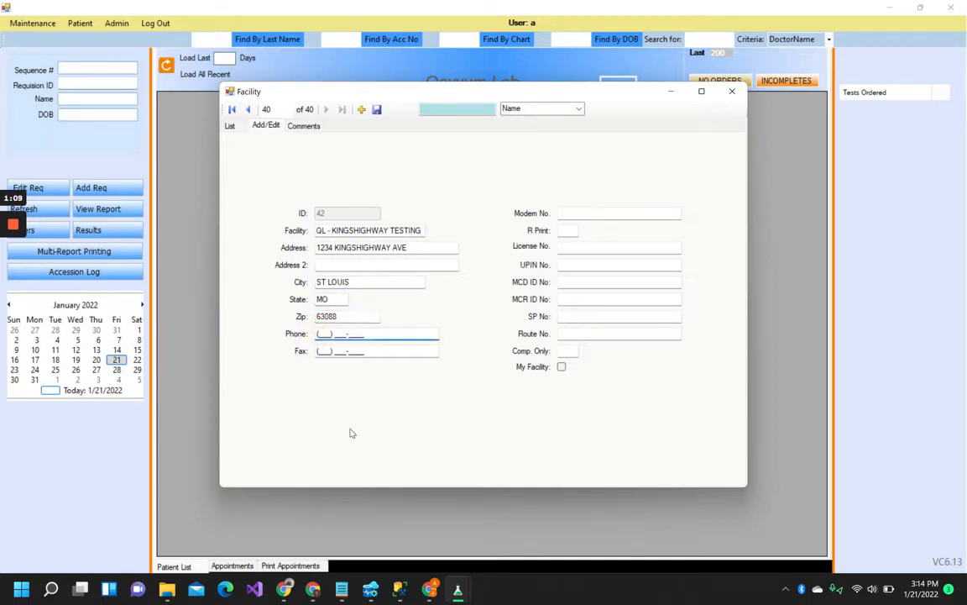
type("636) 124-5678")
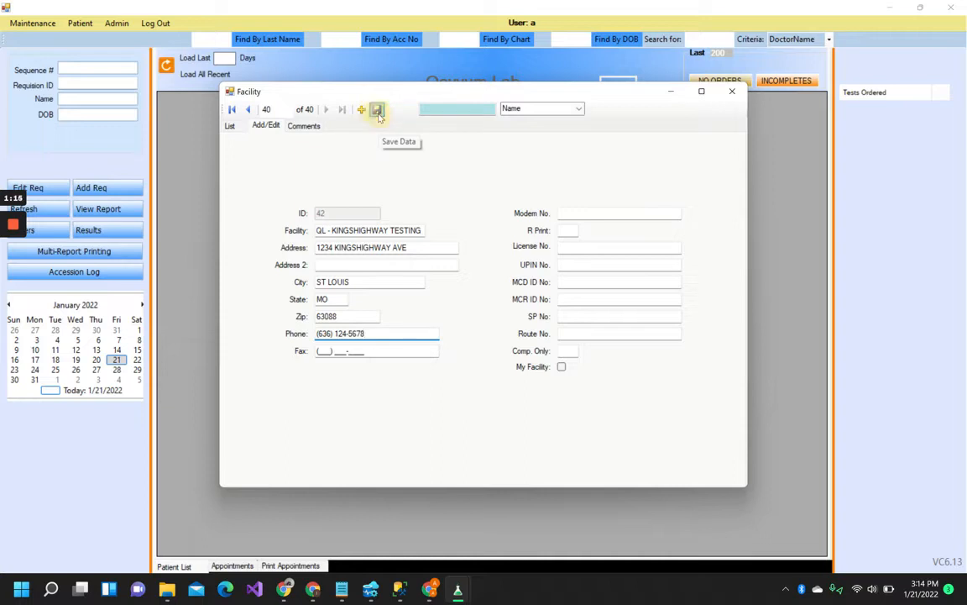
left_click(230, 126)
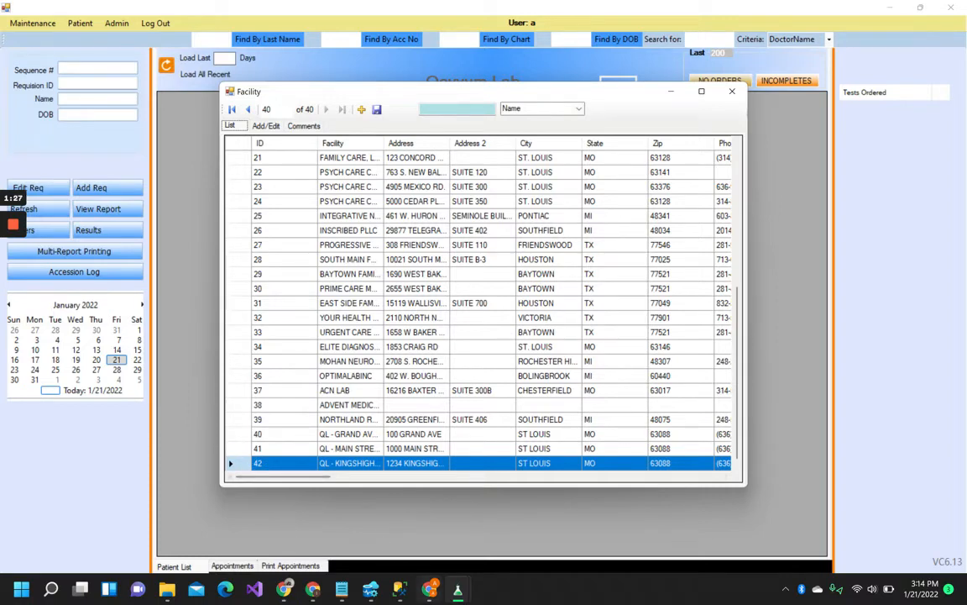
Step: Switch to the MyLabOrder browser window and sign in with the lab account username and password
mouse_move(429, 590)
left_click(400, 499)
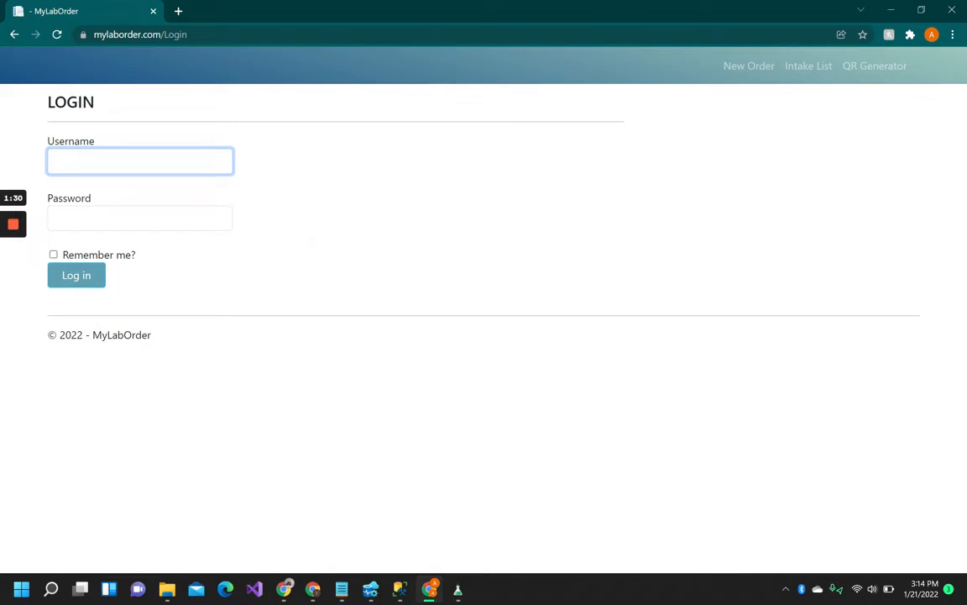
left_click(175, 165)
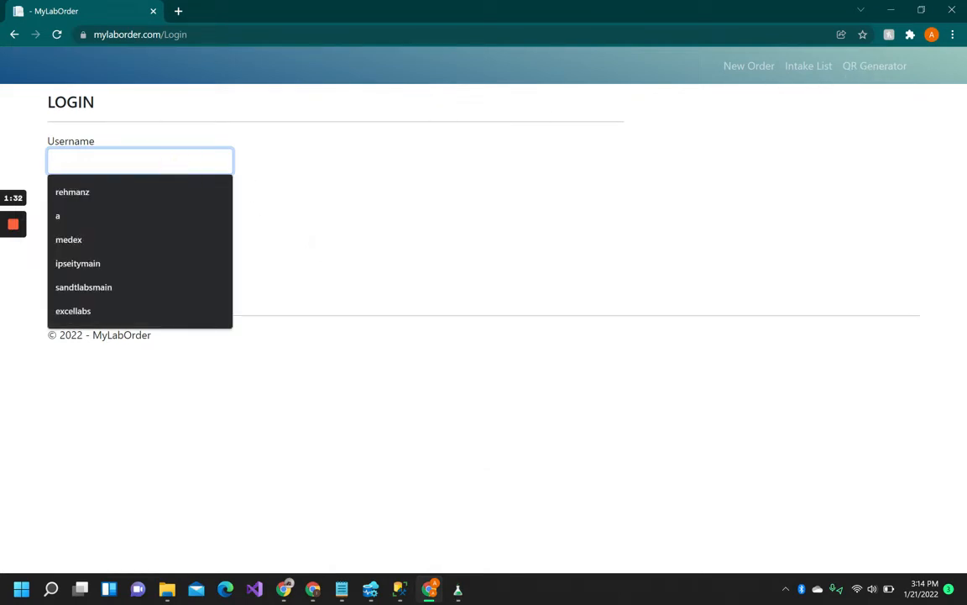
left_click(179, 164)
left_click(287, 183)
left_click(197, 165)
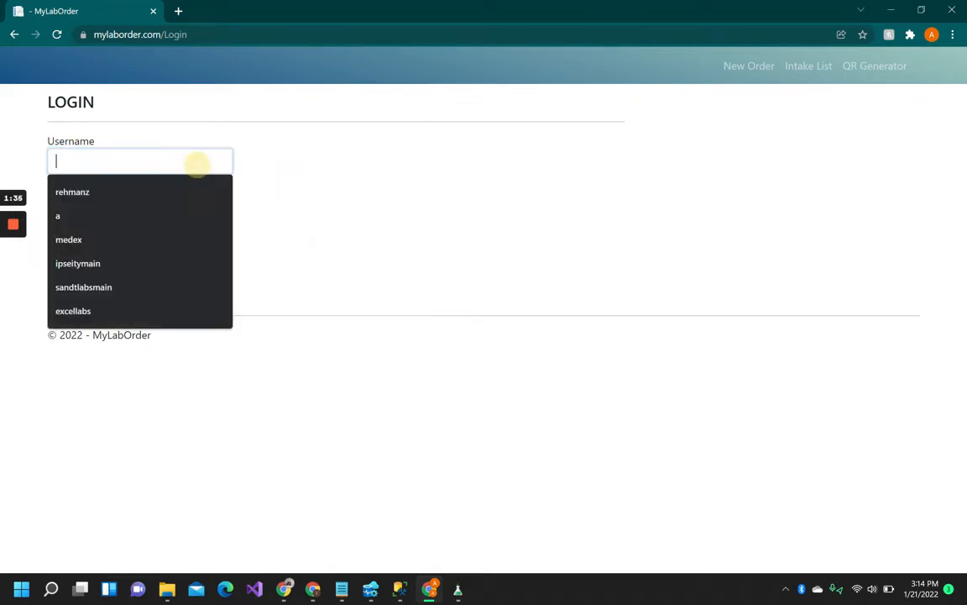
key("Tab")
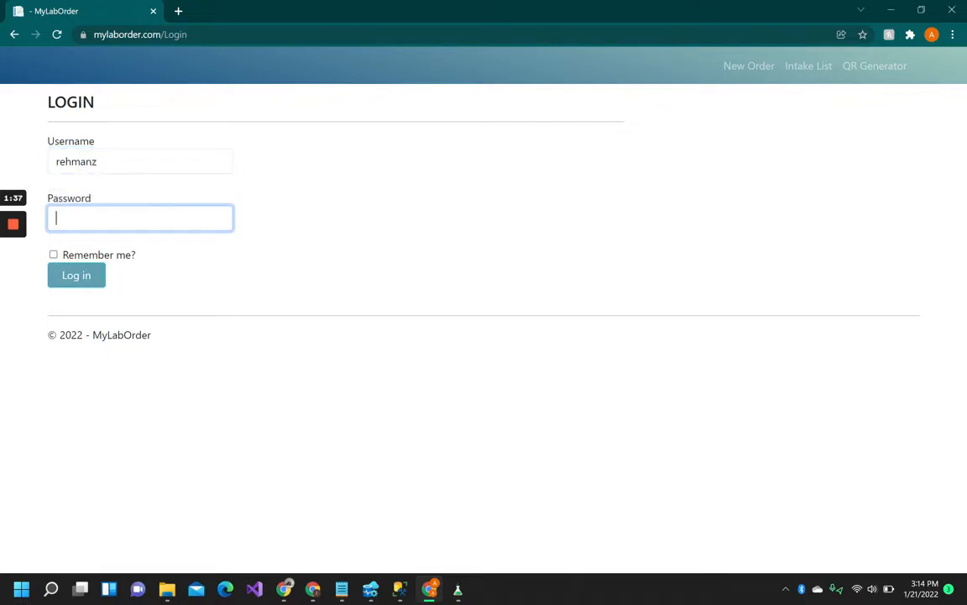
type("••••••")
key("Return")
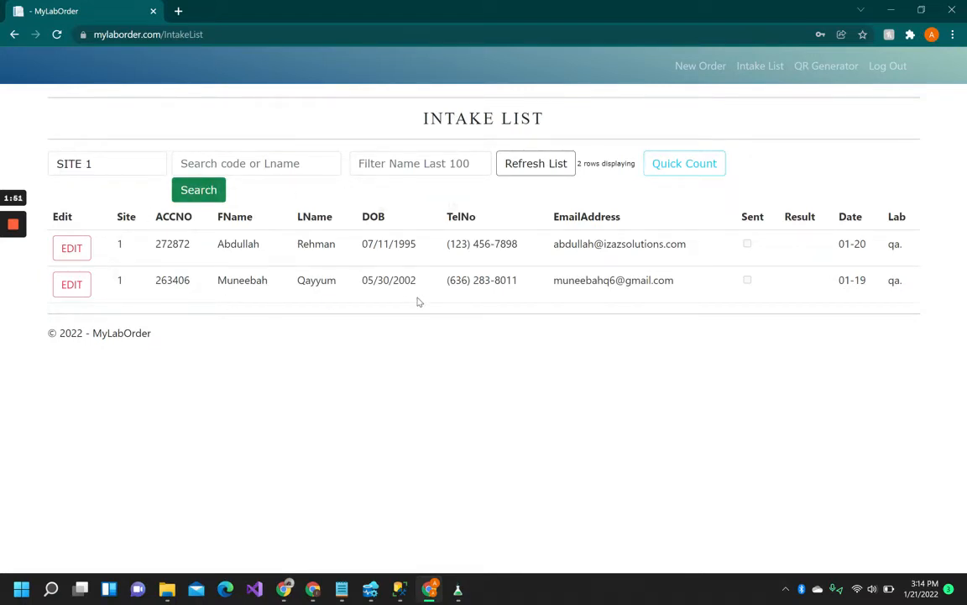
Step: On the QR Generator's Register New Site form, enter Site ID 42 after confirming it in the LIS facility list
left_click(827, 71)
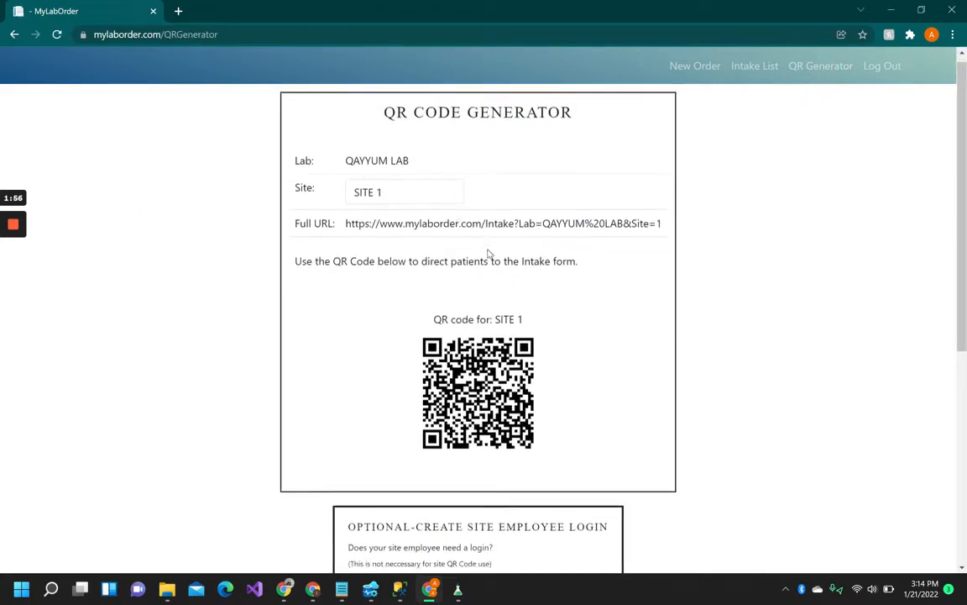
scroll(489, 254, "down", 5)
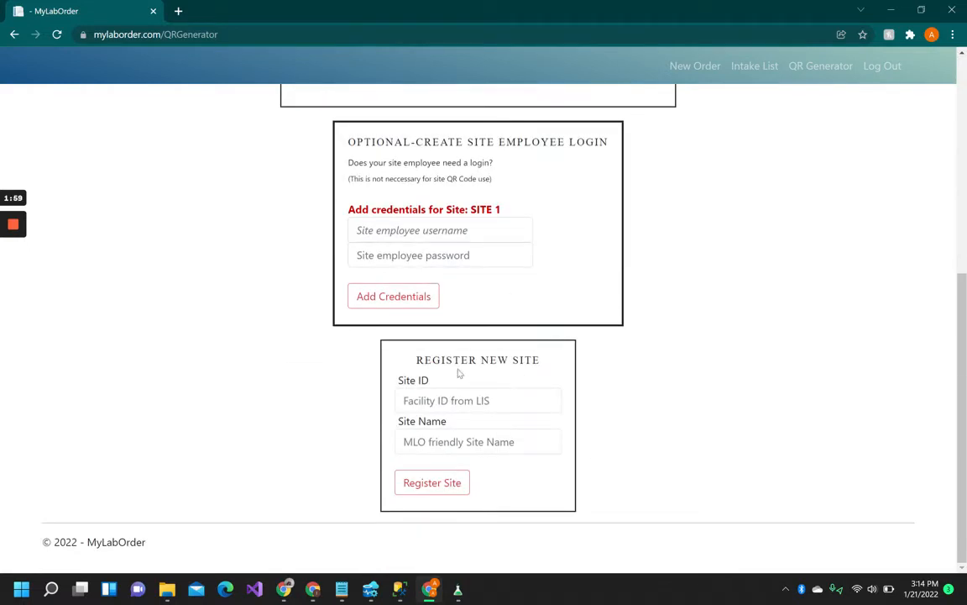
left_click(507, 400)
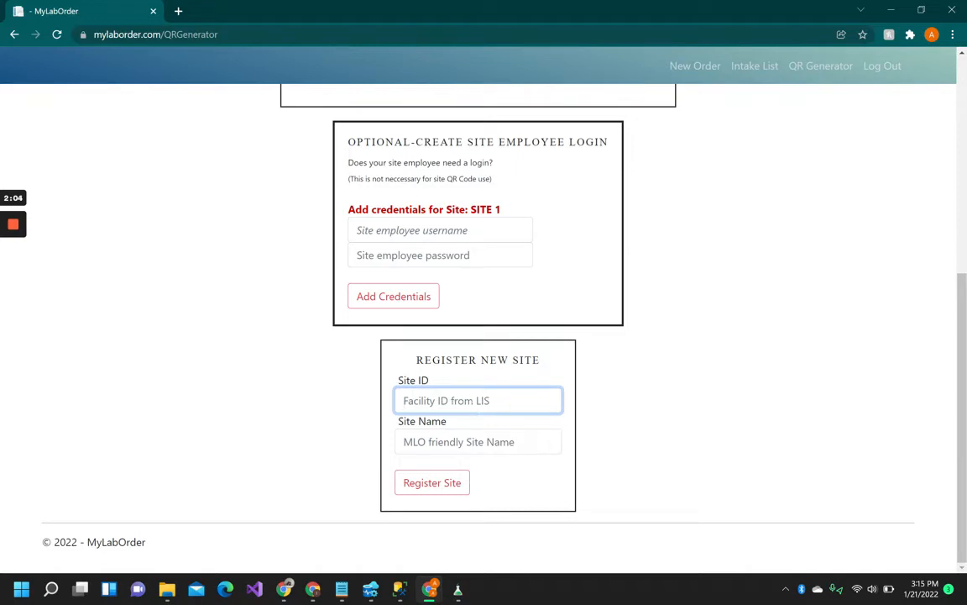
mouse_move(458, 589)
left_click(512, 520)
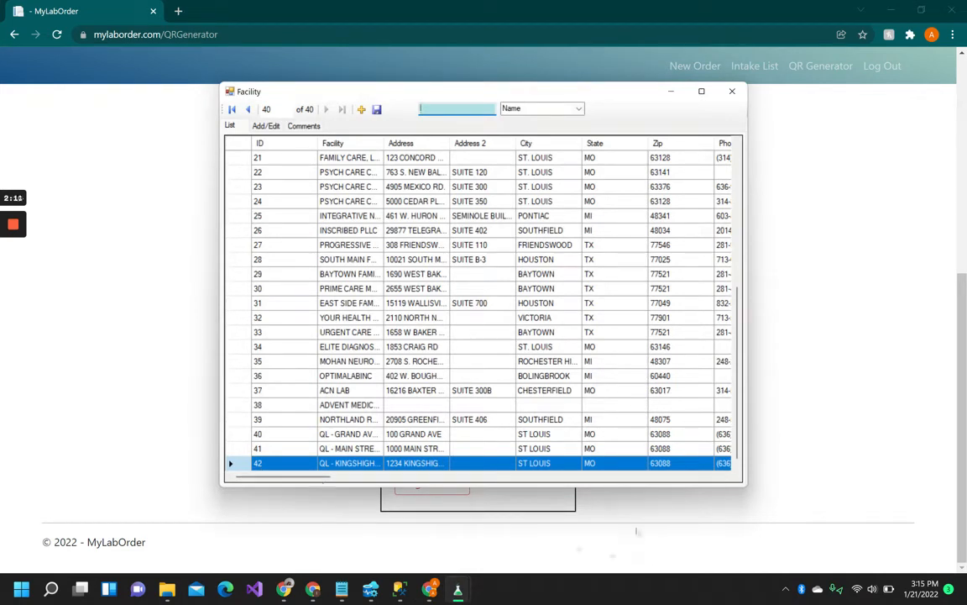
left_click(572, 472)
left_click(487, 401)
type("42")
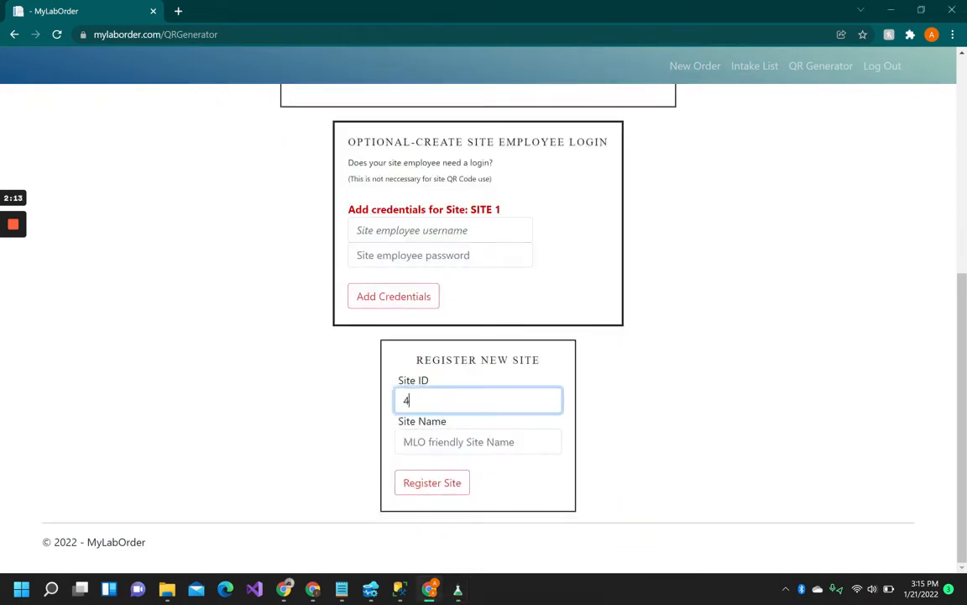
Step: Enter 'KINGSHIGHWAY TESTING' in capitals as the Site Name
left_click(464, 439)
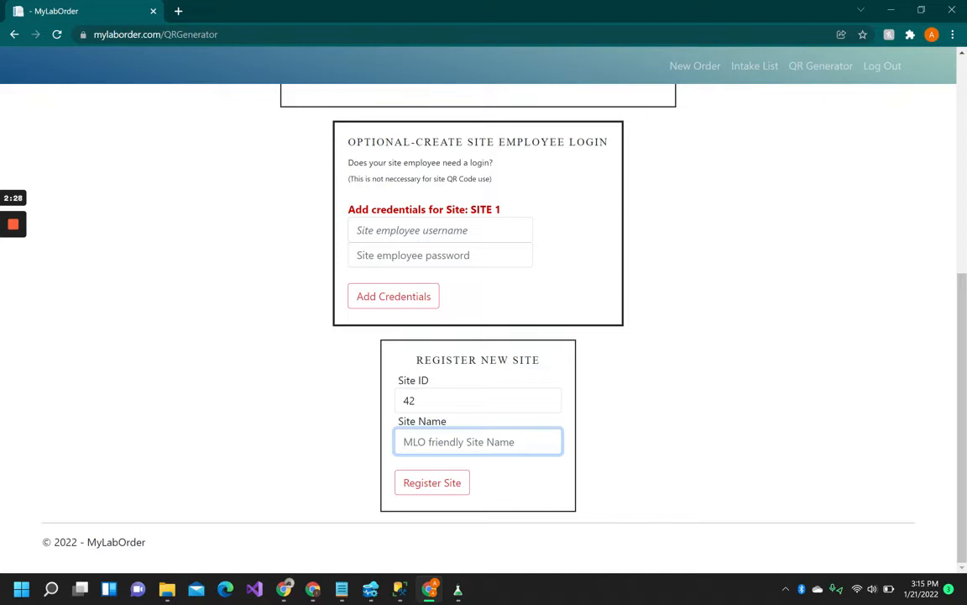
type("kin")
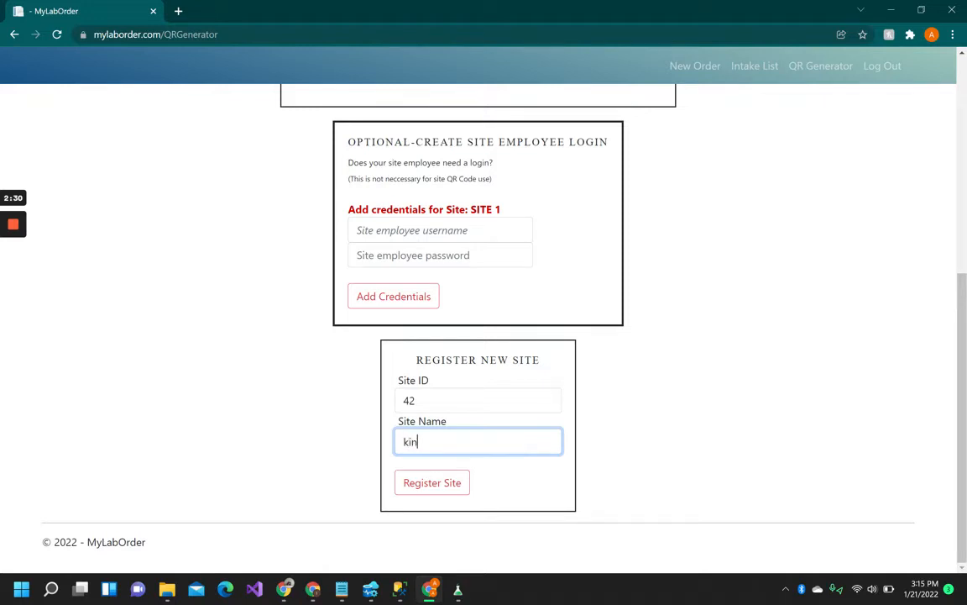
key("BackSpace")
key("BackSpace")
key("BackSpace")
key("Caps_Lock")
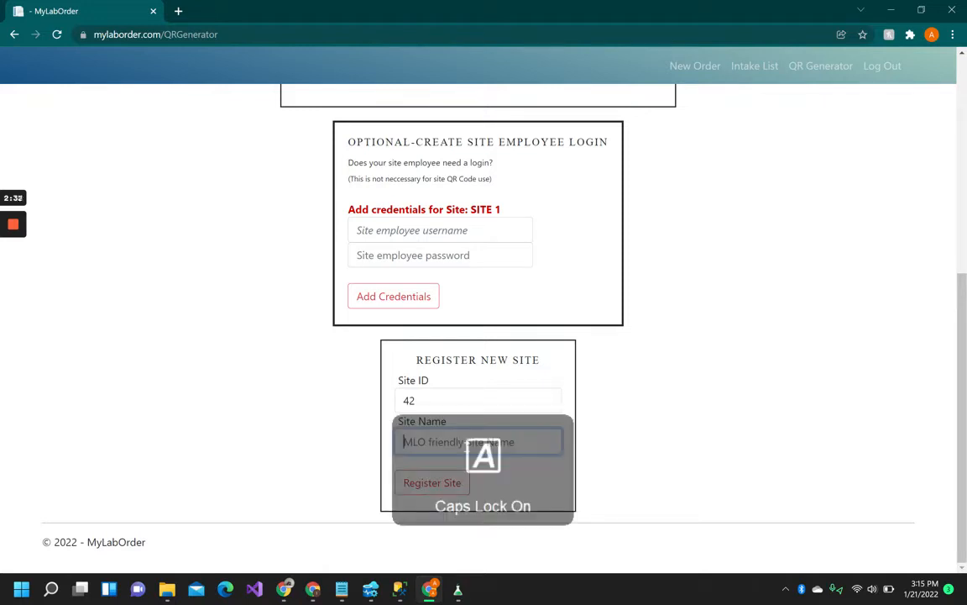
type("KINGSHIG")
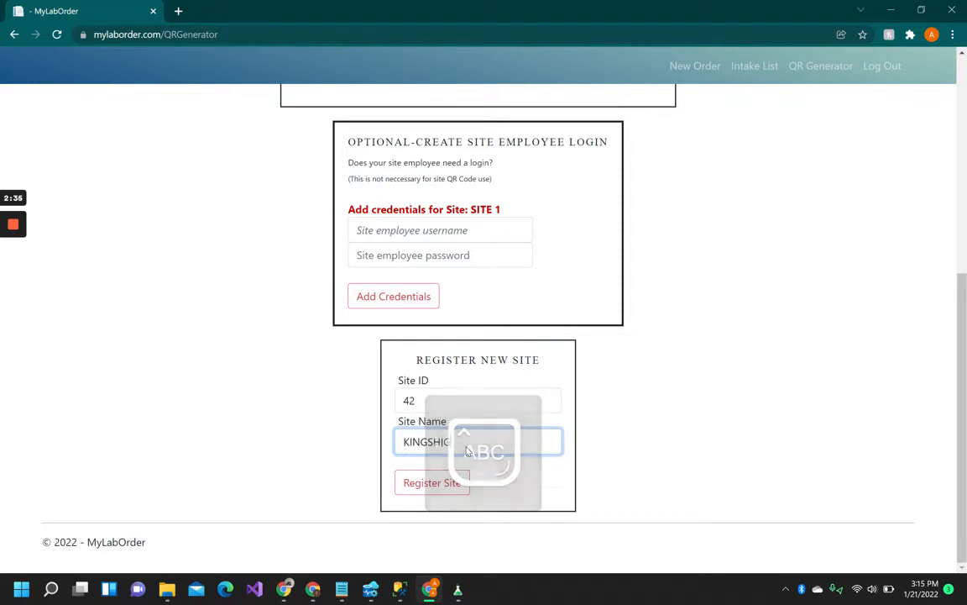
type("HWAY TESTING")
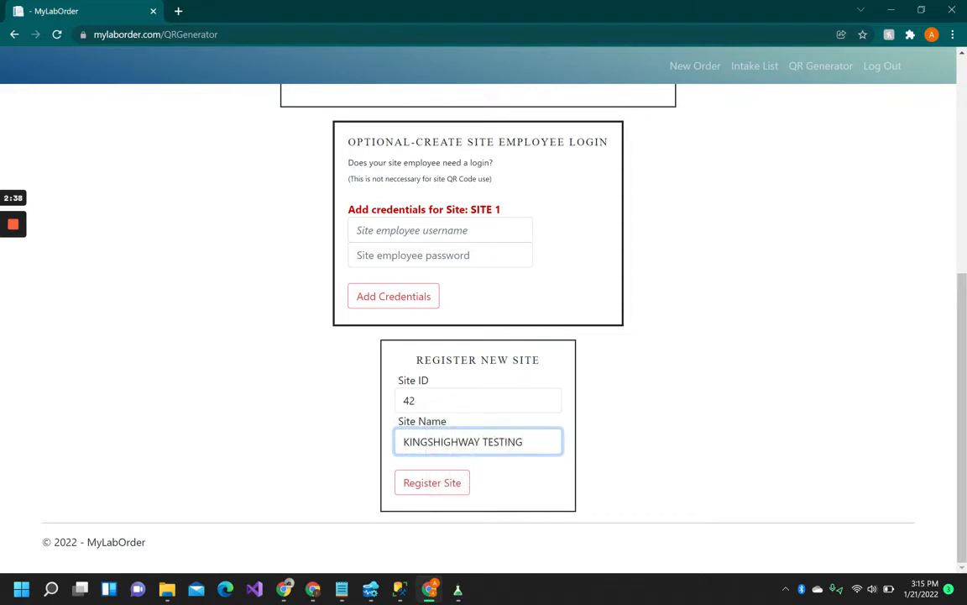
Step: Register the KINGSHIGHWAY TESTING site, then log out and back in with the lab account
left_click(435, 486)
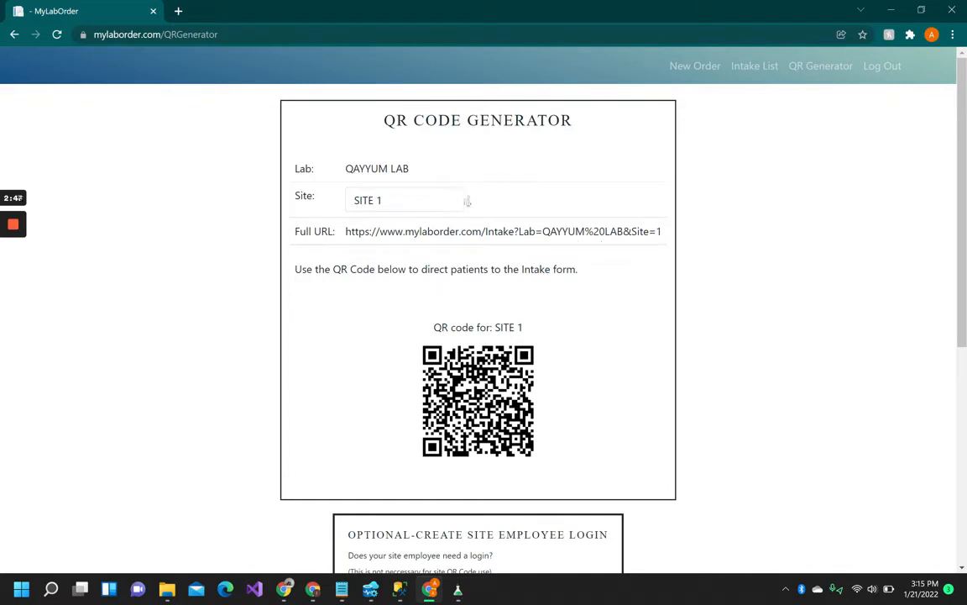
left_click(882, 67)
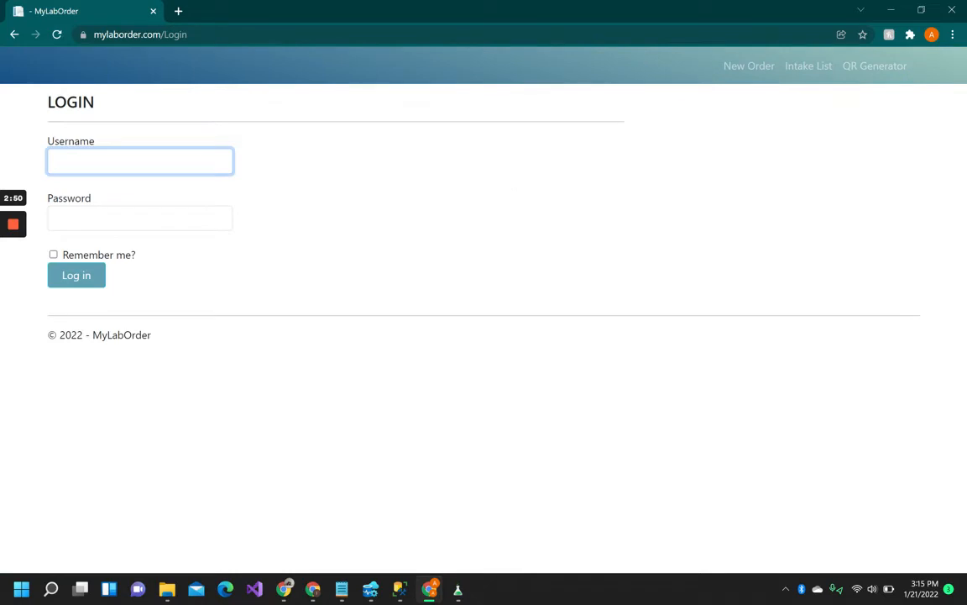
key("Tab")
type("••••••")
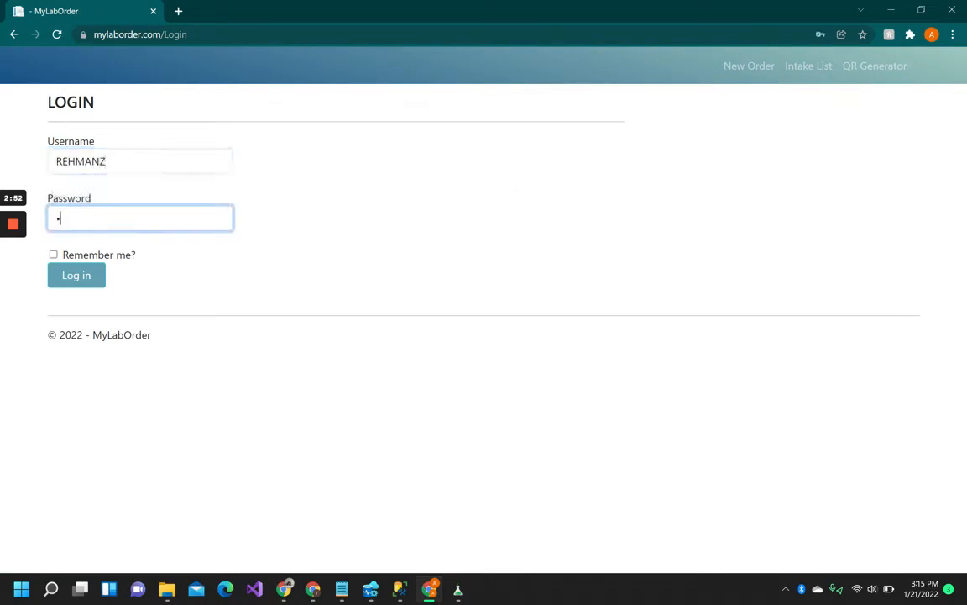
key("Return")
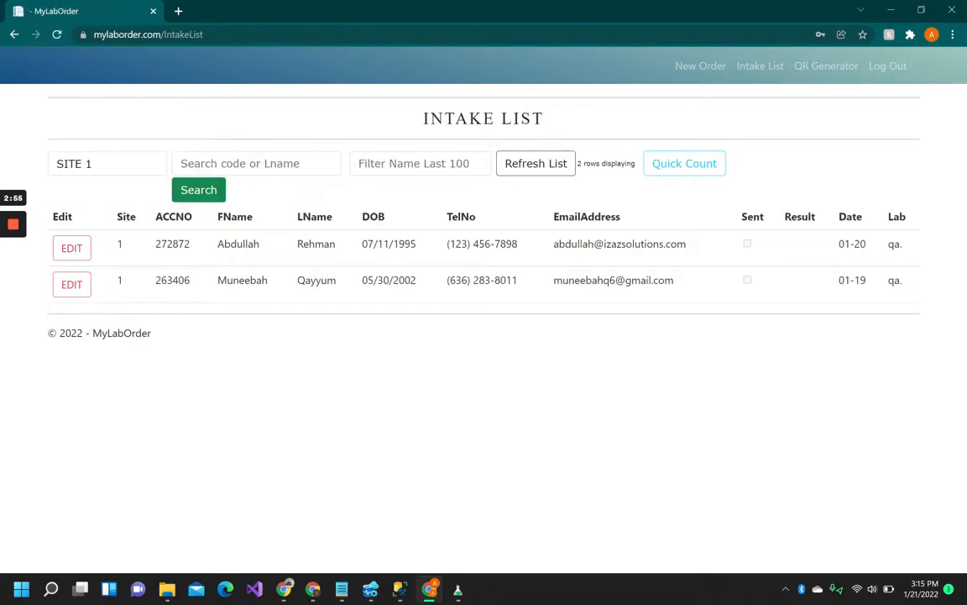
left_click(128, 158)
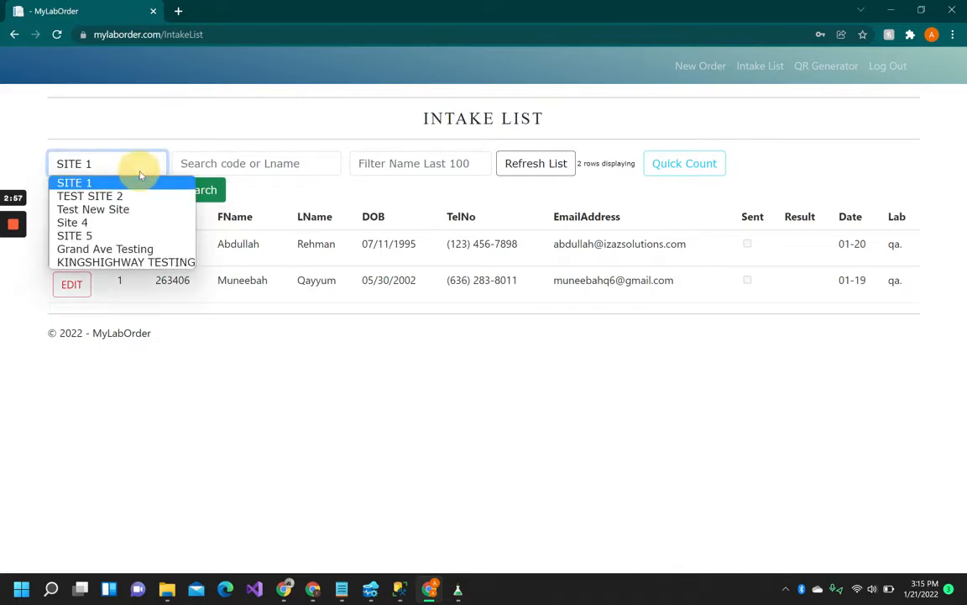
Step: Filter the Intake List to KINGSHIGHWAY TESTING to confirm the site exists
left_click(134, 262)
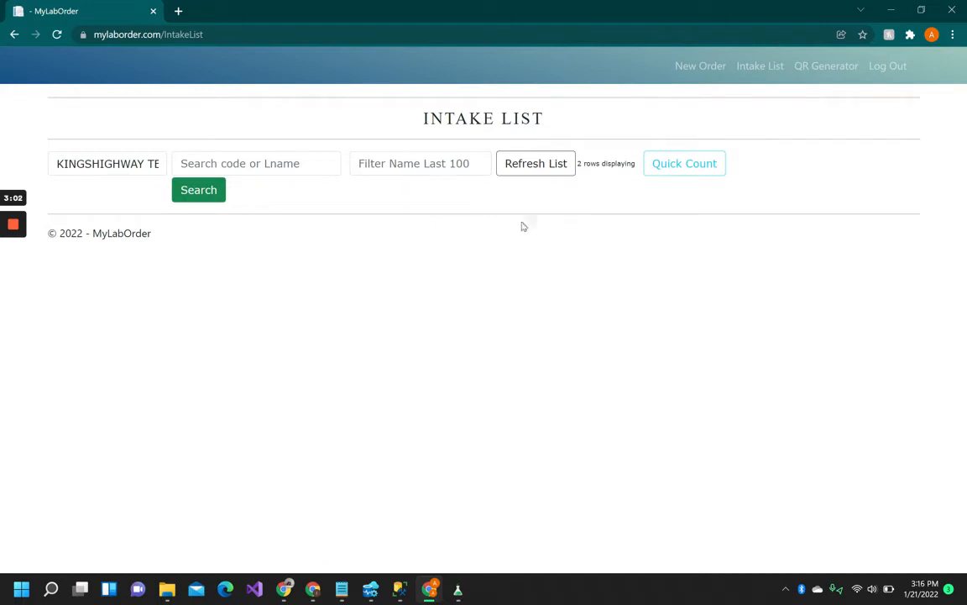
left_click(828, 74)
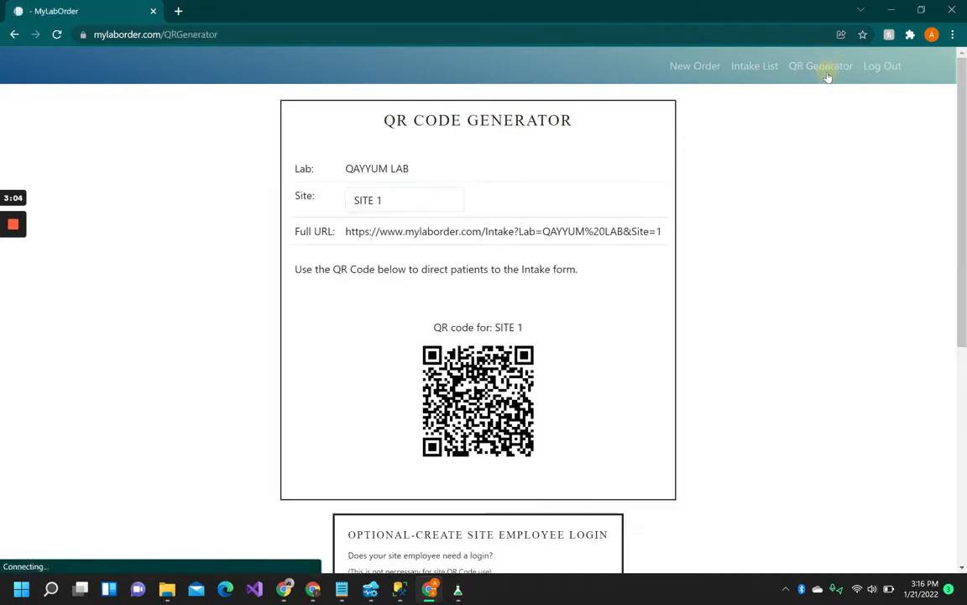
scroll(543, 256, "down", 1)
scroll(543, 256, "down", 2)
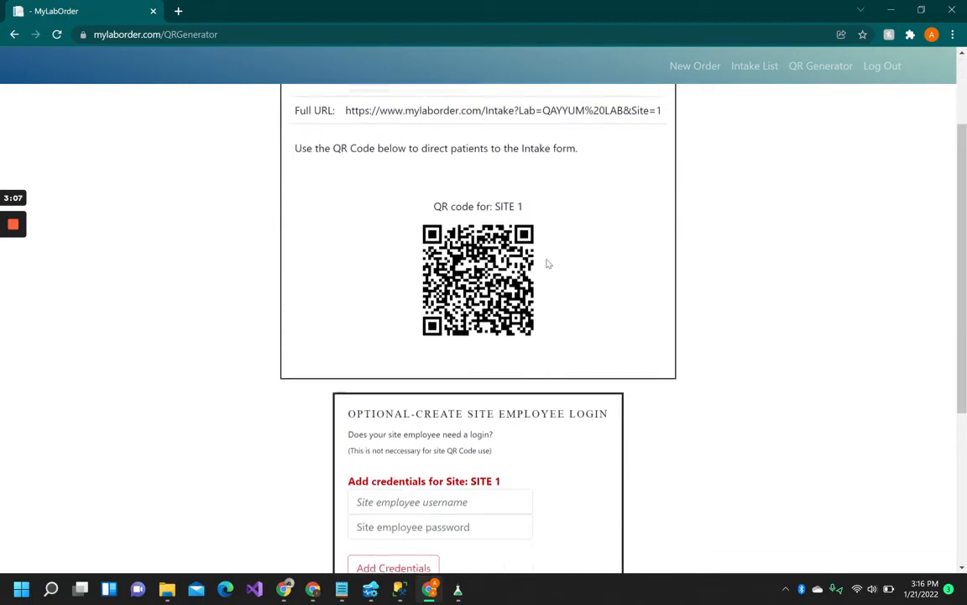
scroll(546, 263, "up", 3)
Step: Generate the KINGSHIGHWAY TESTING QR code on the QR Generator and review its Site=42 intake URL
left_click(425, 199)
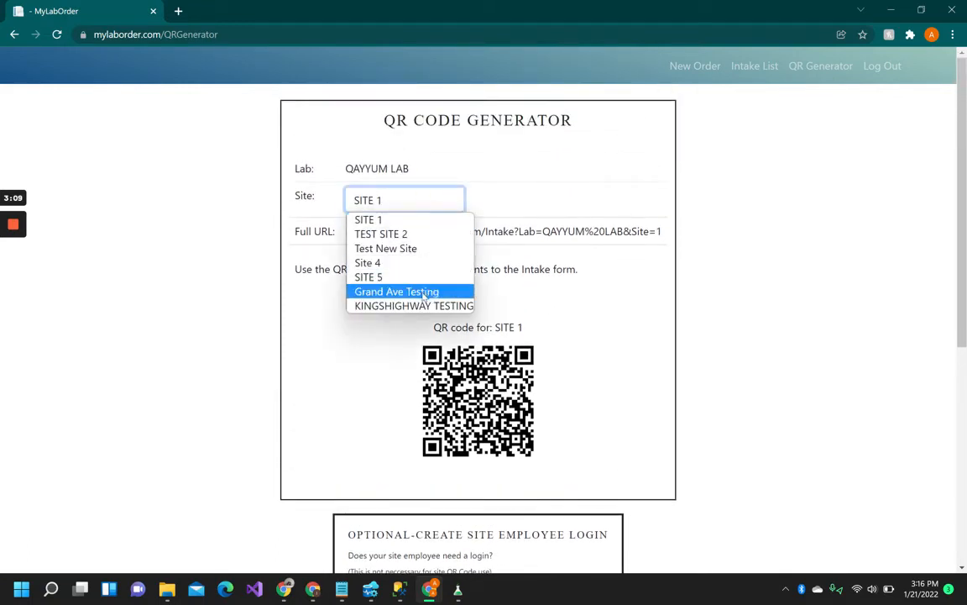
left_click(416, 306)
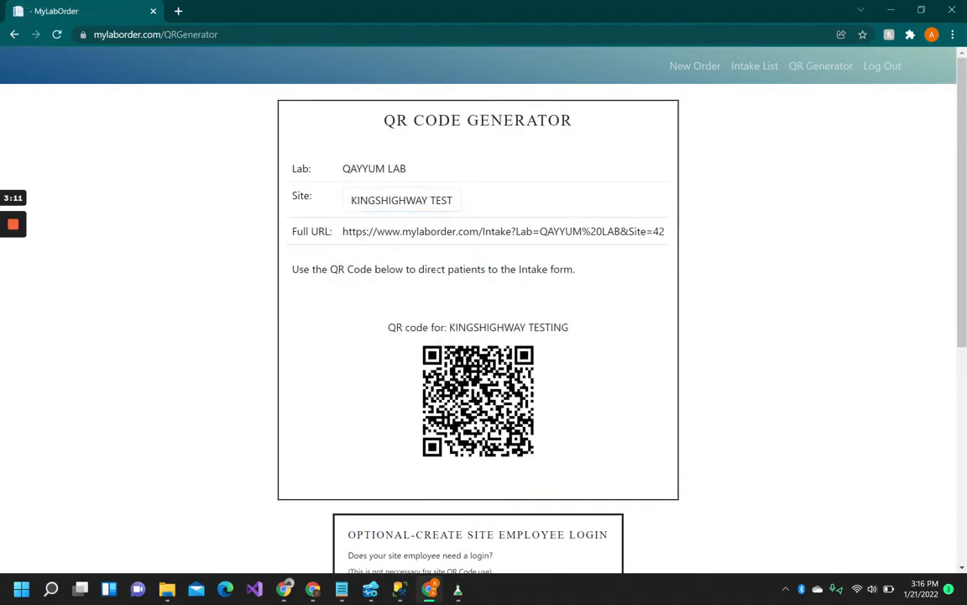
left_click_drag(343, 230, 664, 238)
left_click(633, 276)
scroll(568, 428, "down", 1)
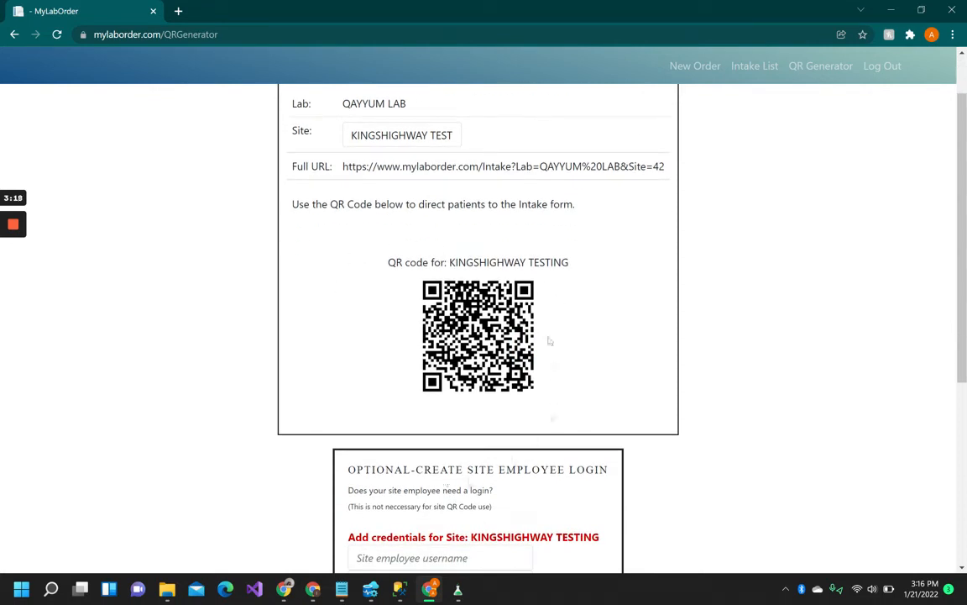
scroll(546, 295, "down", 2)
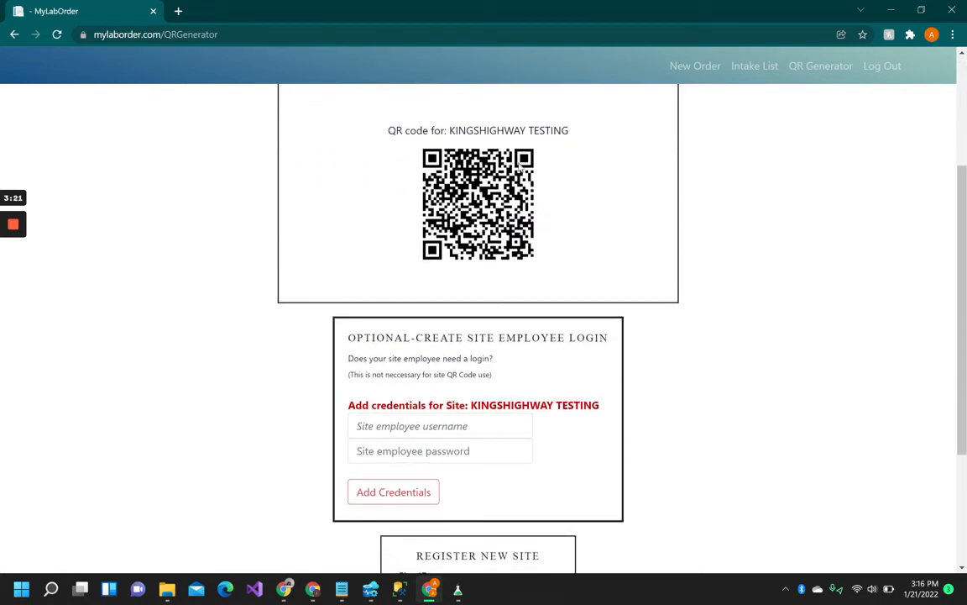
scroll(542, 174, "up", 3)
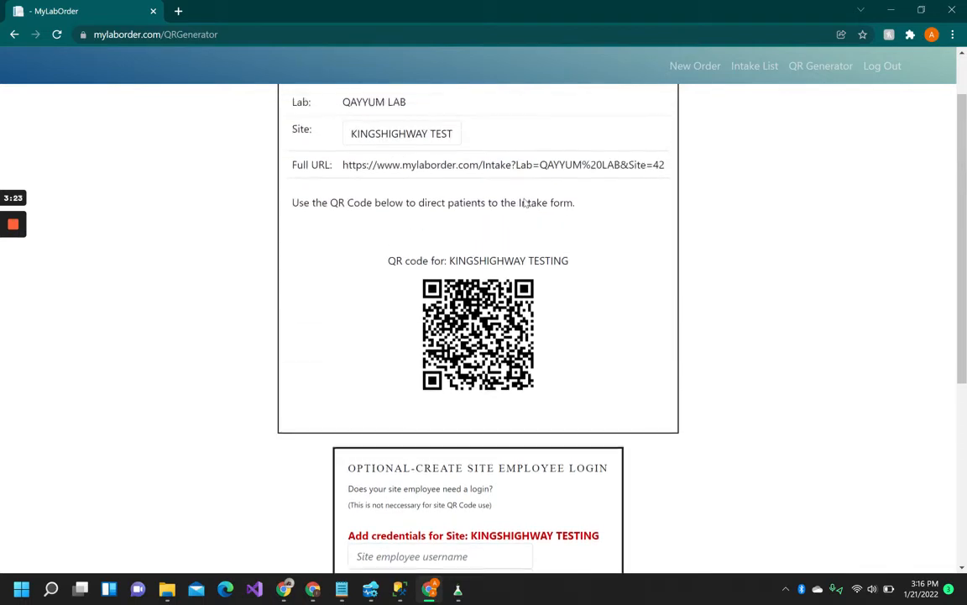
scroll(543, 173, "down", 2)
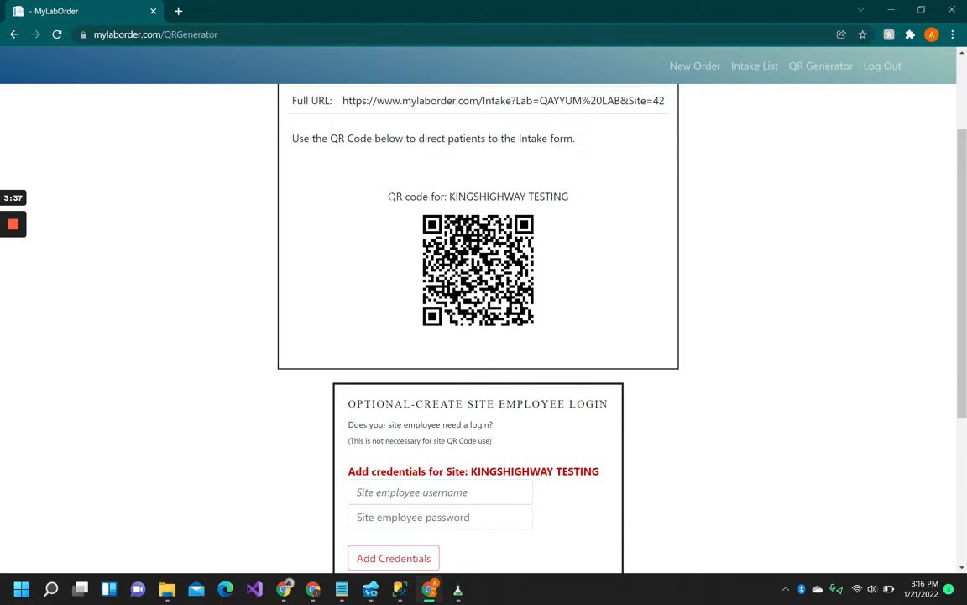
left_click_drag(383, 195, 579, 276)
Step: Enter a site employee username and password for KINGSHIGHWAY TESTING and add the credentials
left_click(552, 276)
scroll(551, 278, "up", 1)
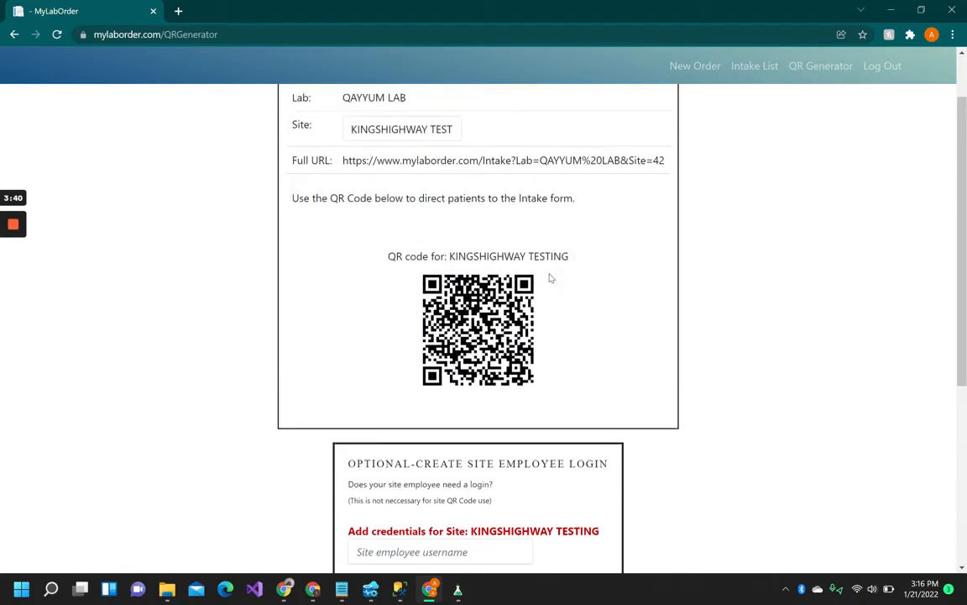
scroll(551, 278, "down", 1)
left_click(488, 493)
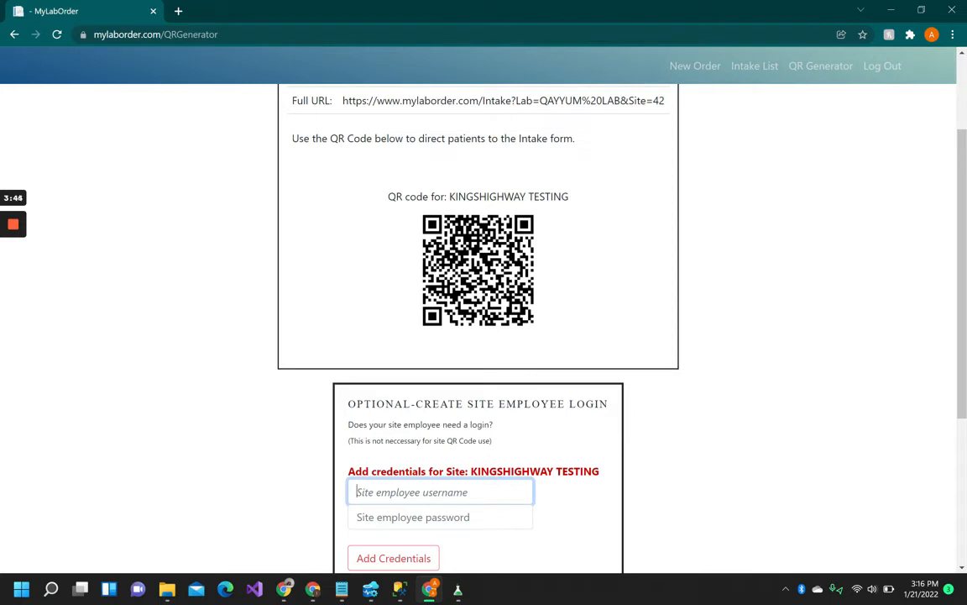
type("s")
type("IN")
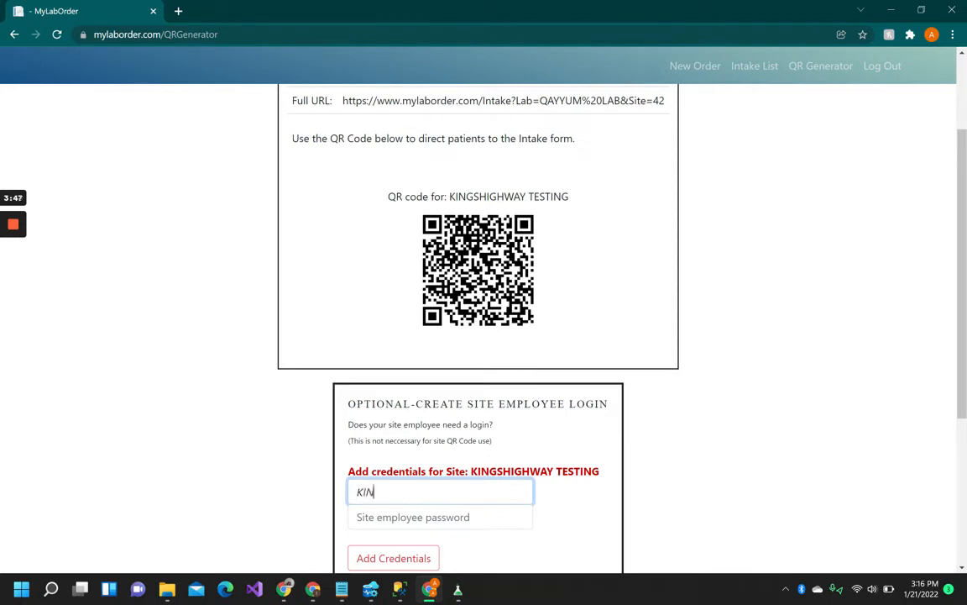
type("GSADMIN")
left_click(428, 517)
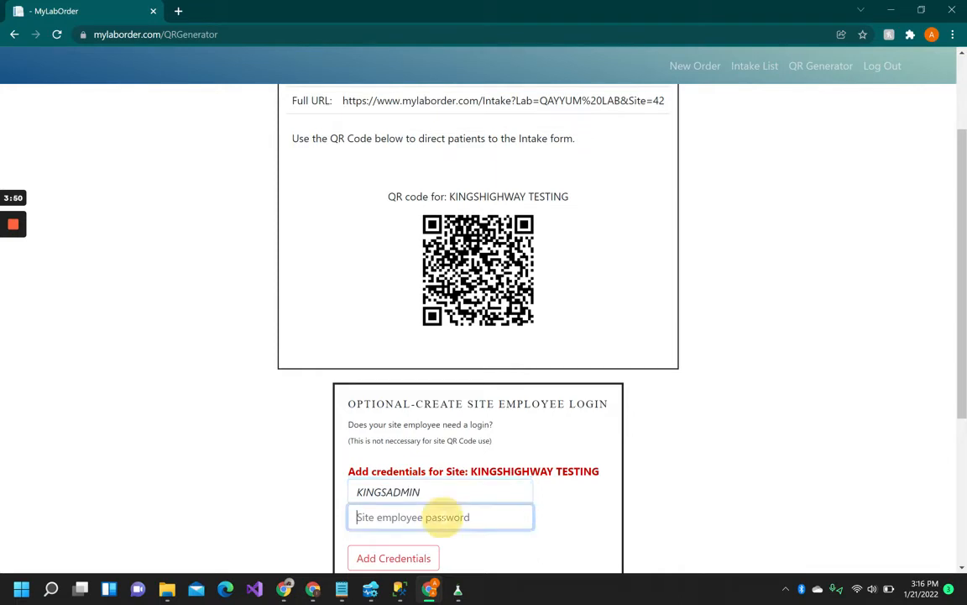
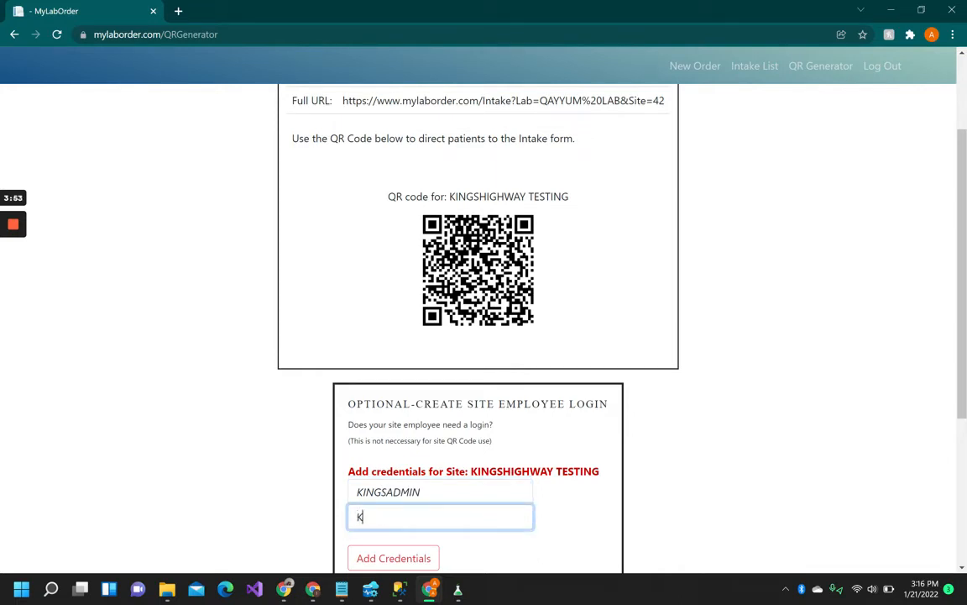
scroll(453, 521, "down", 2)
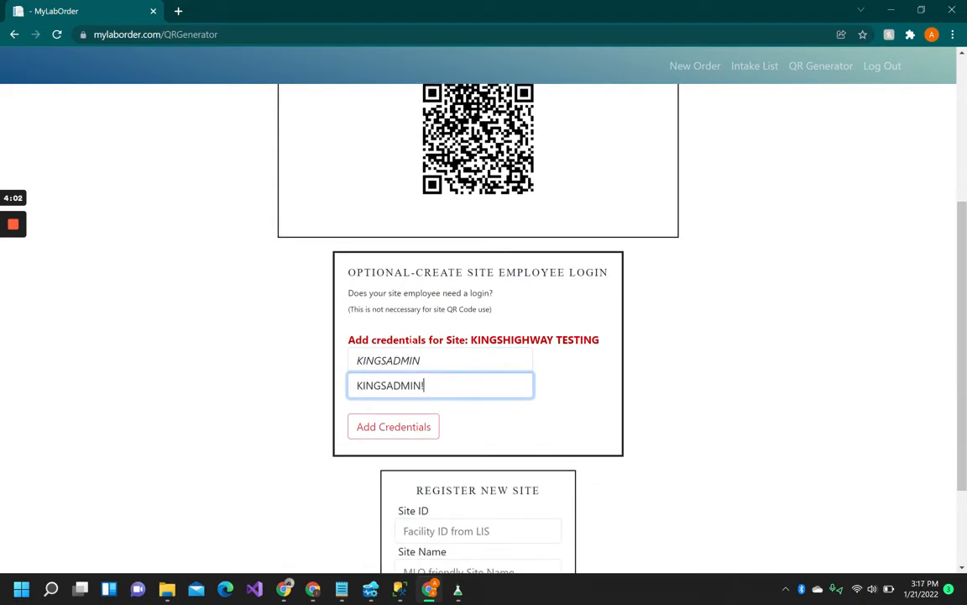
left_click_drag(471, 340, 557, 339)
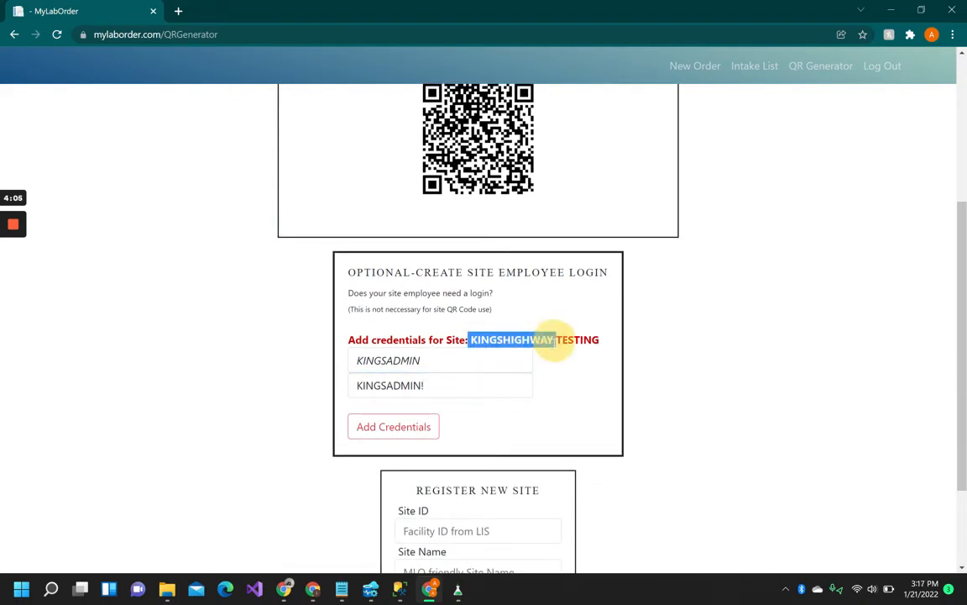
left_click(556, 352)
left_click(401, 433)
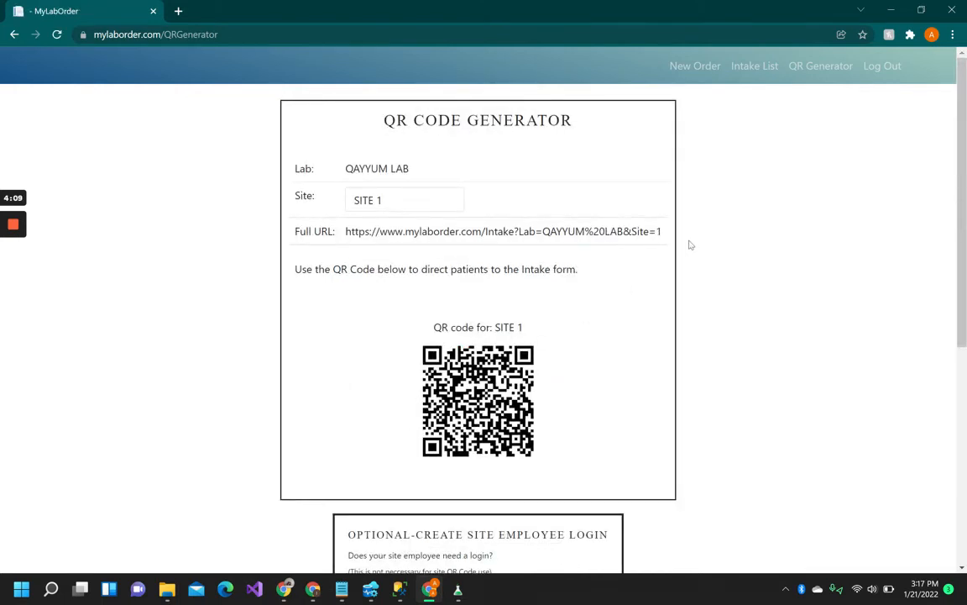
Step: Log out and sign back in with the new site employee username and password
left_click(879, 73)
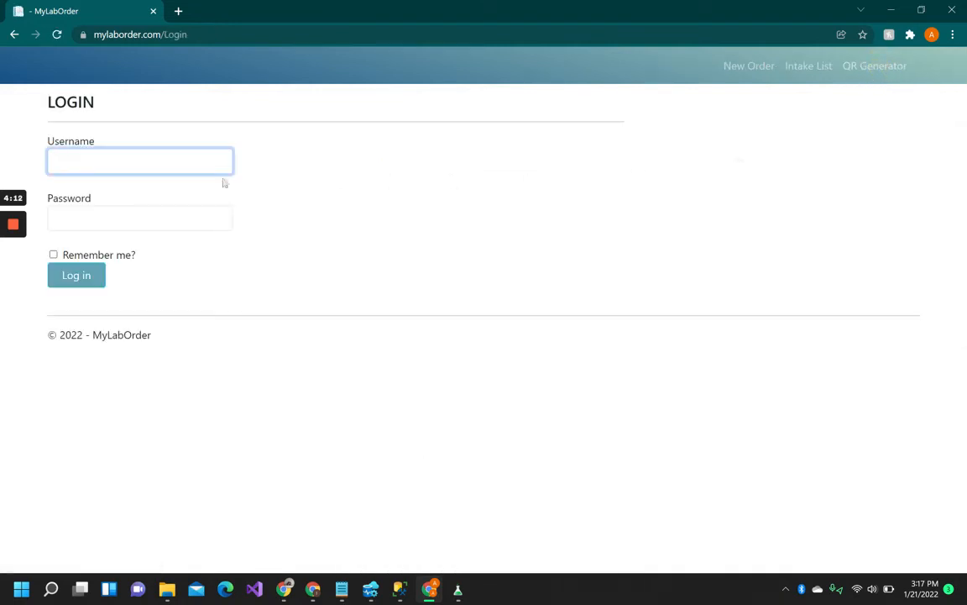
left_click(116, 153)
left_click(429, 188)
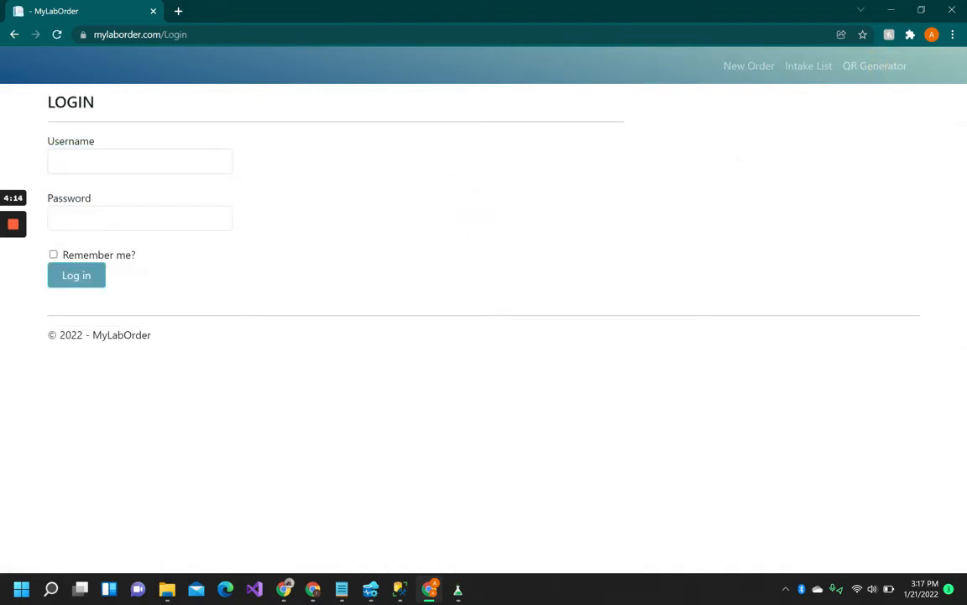
left_click(147, 160)
type("KINGS")
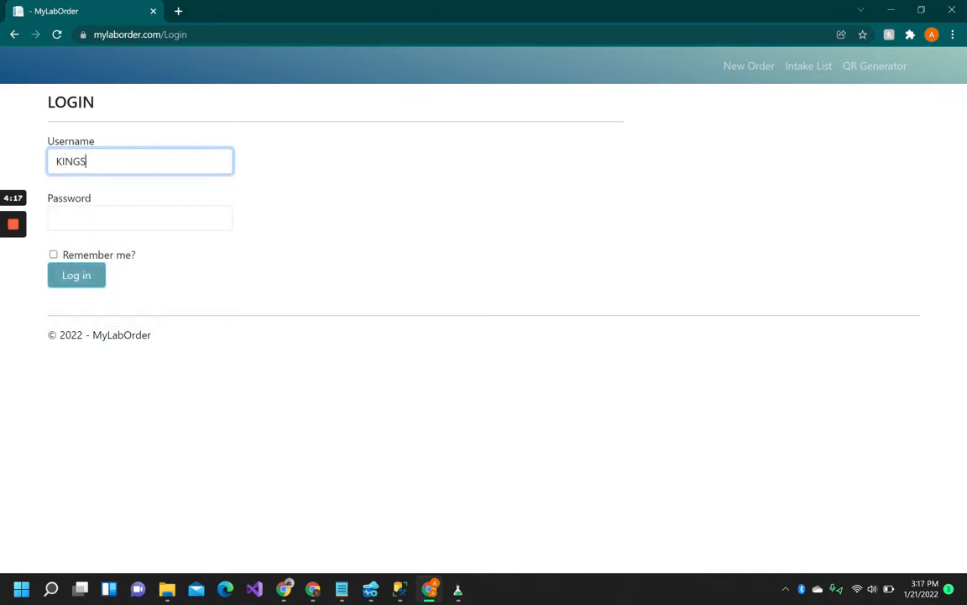
type("ADMIN")
key("Tab")
type("•")
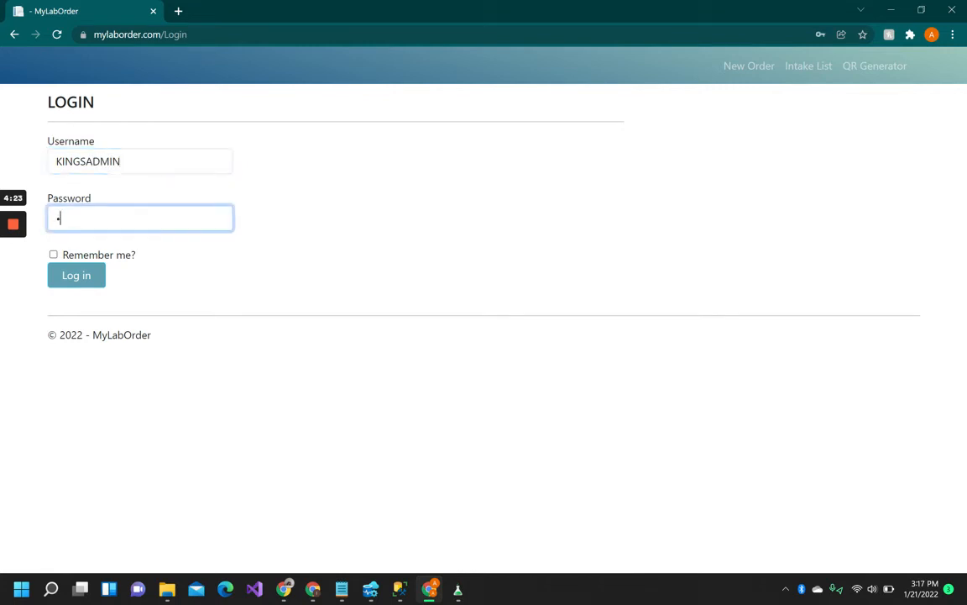
type("•••")
left_click(83, 279)
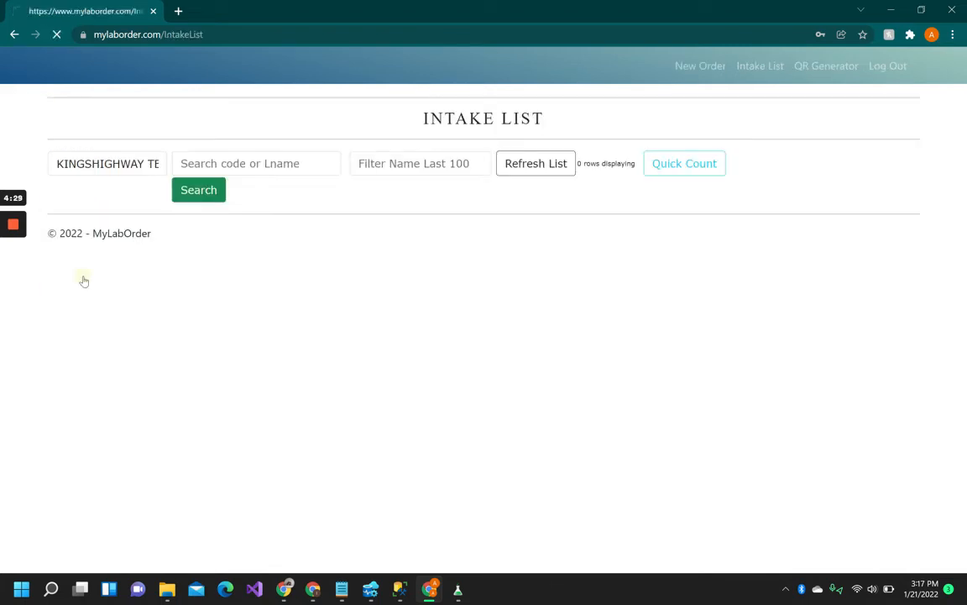
Step: Choose KINGSHIGHWAY TESTING as the Intake List site
left_click(137, 164)
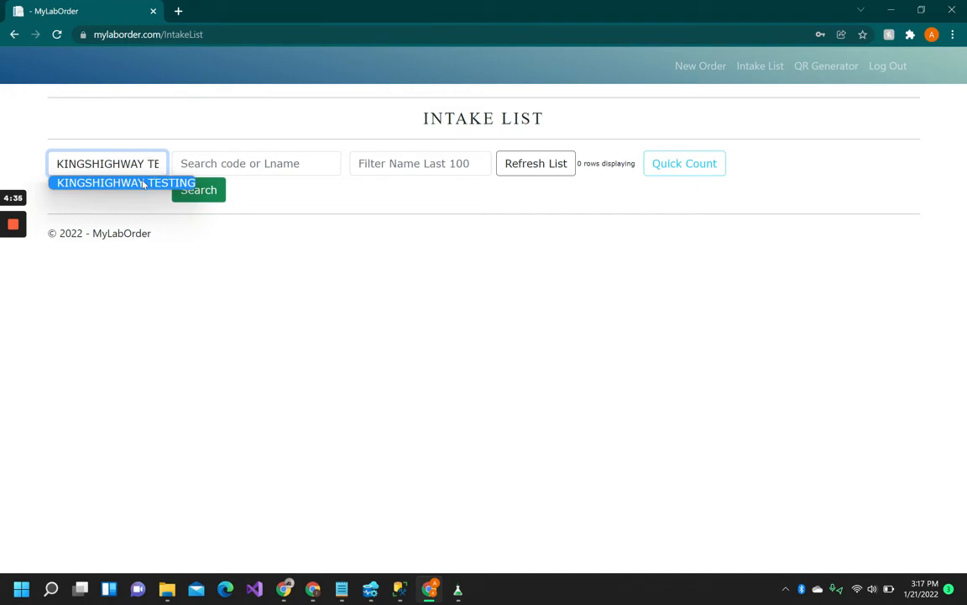
left_click(143, 183)
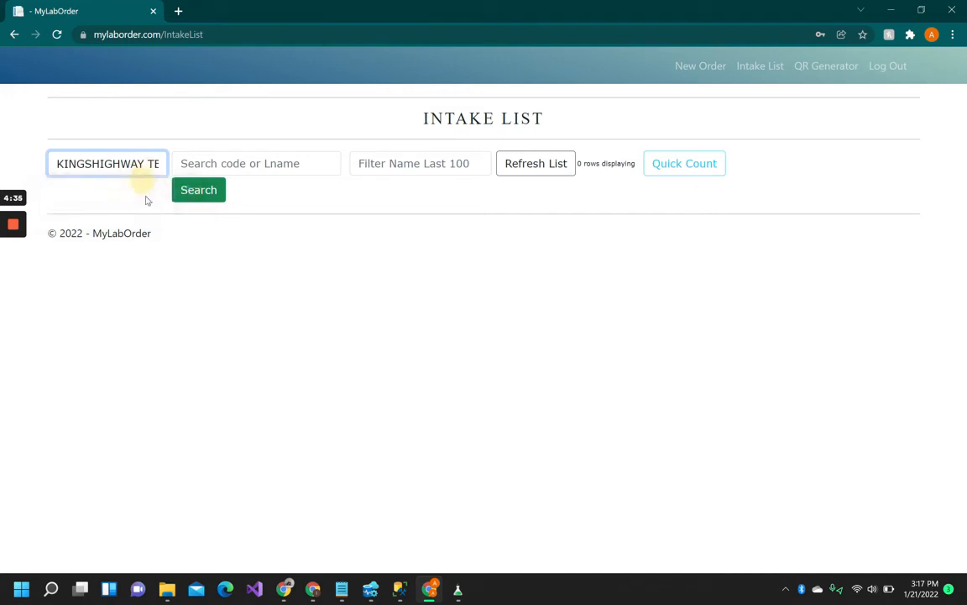
left_click(813, 71)
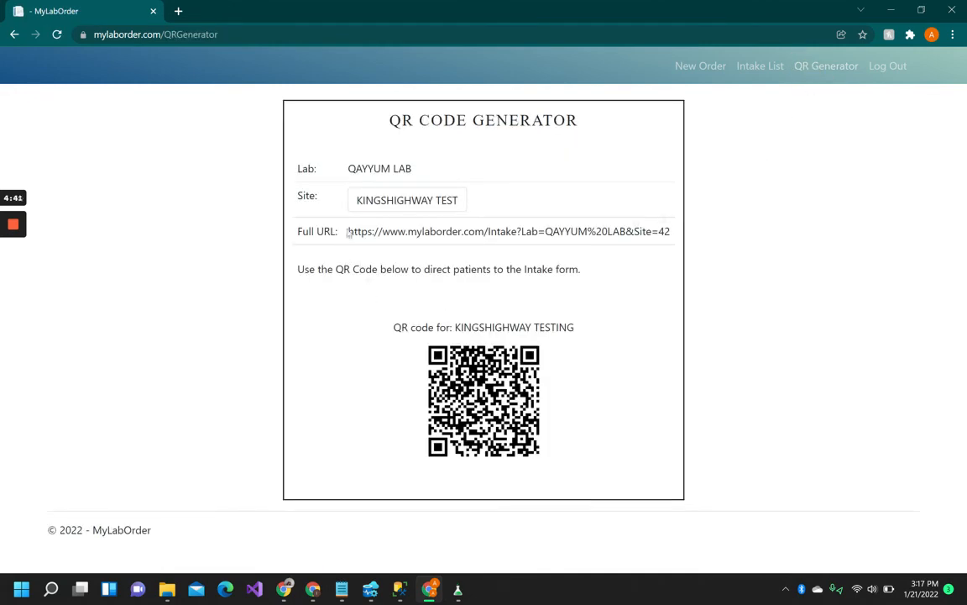
Step: On the QR Generator, highlight the KINGSHIGHWAY TESTING QR code and its Site=42 intake URL
left_click_drag(348, 232, 670, 232)
left_click_drag(340, 287, 536, 424)
left_click(743, 466)
mouse_move(13, 227)
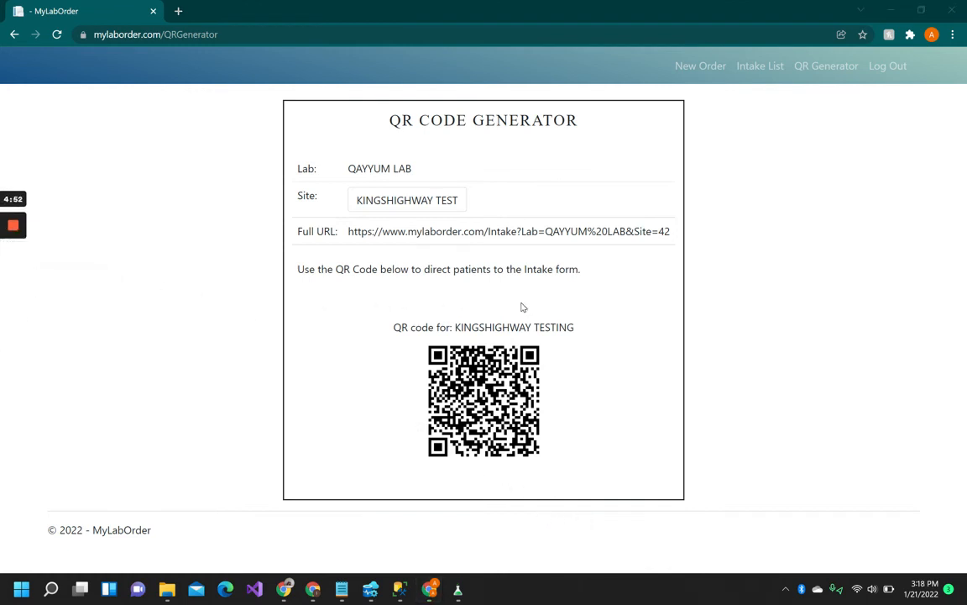
left_click_drag(393, 327, 548, 381)
left_click(584, 391)
left_click_drag(349, 236, 665, 232)
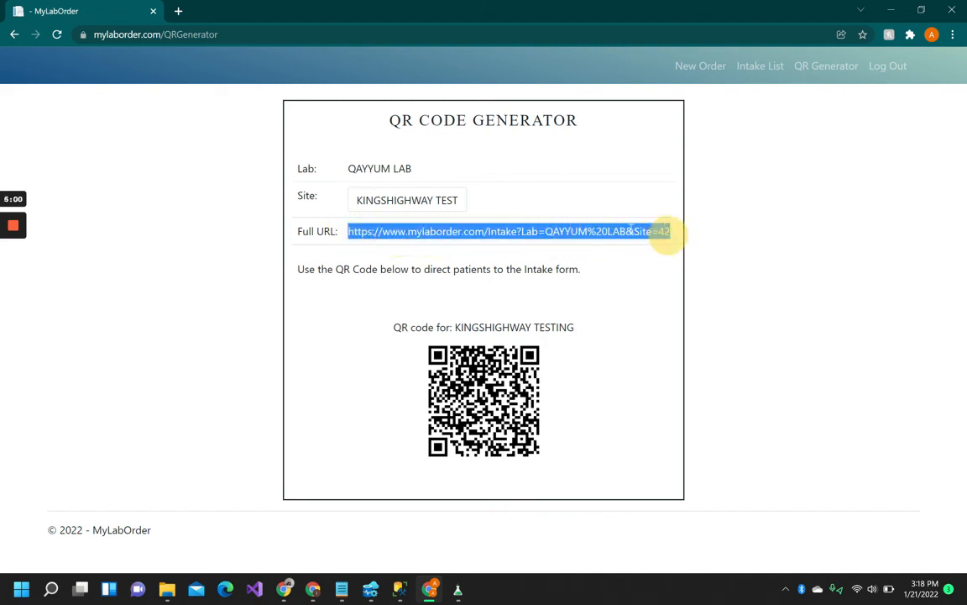
Step: Open the KINGSHIGHWAY TESTING site-42 intake form URL in a new tab, review it, then return to the Intake List
right_click(631, 230)
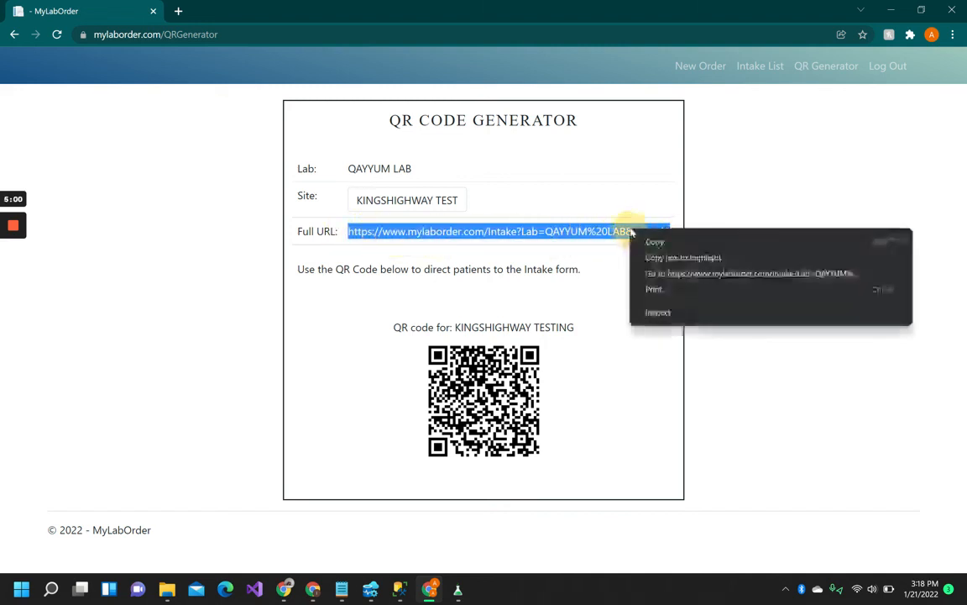
left_click(669, 274)
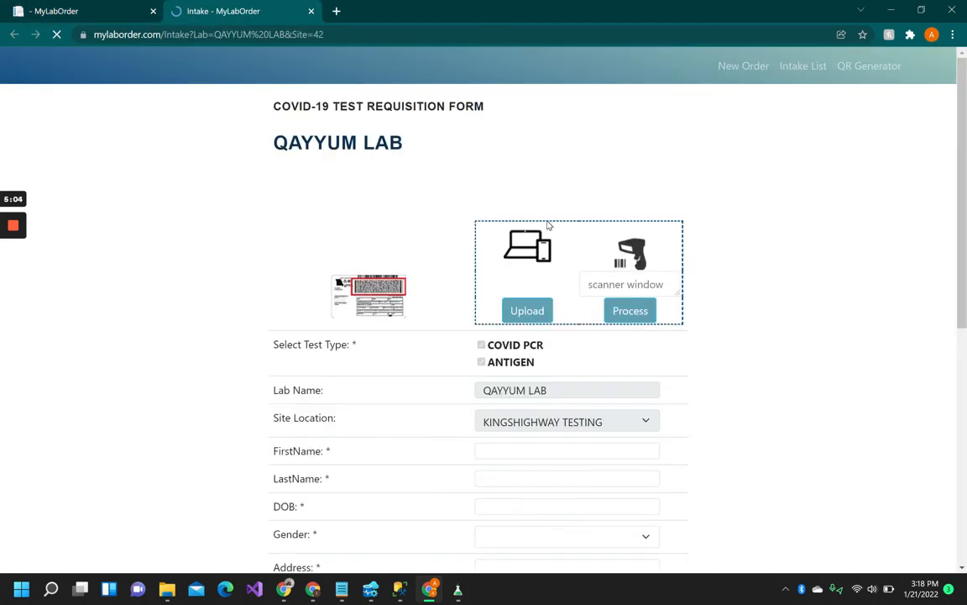
scroll(496, 233, "down", 1)
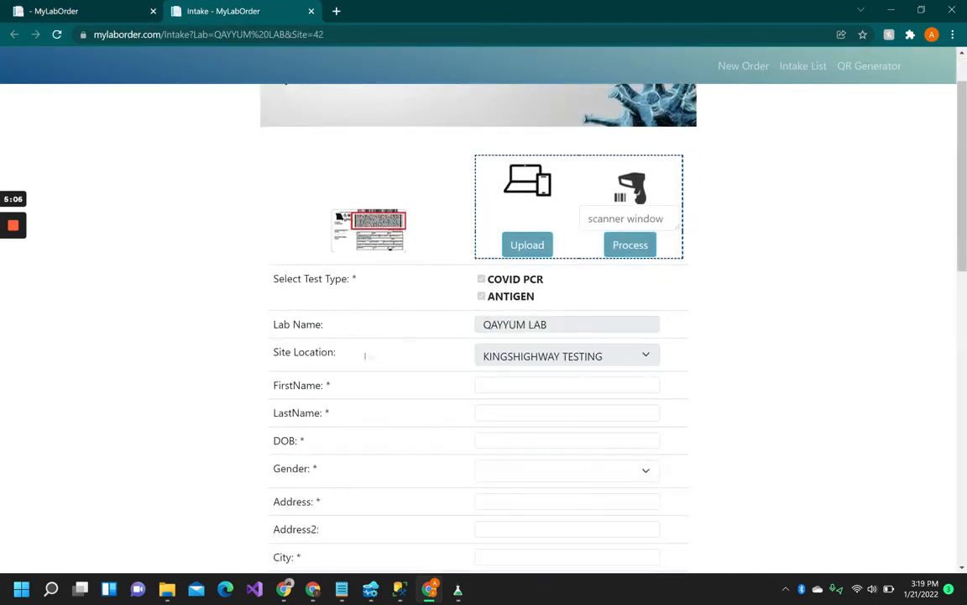
scroll(700, 113, "down", 1)
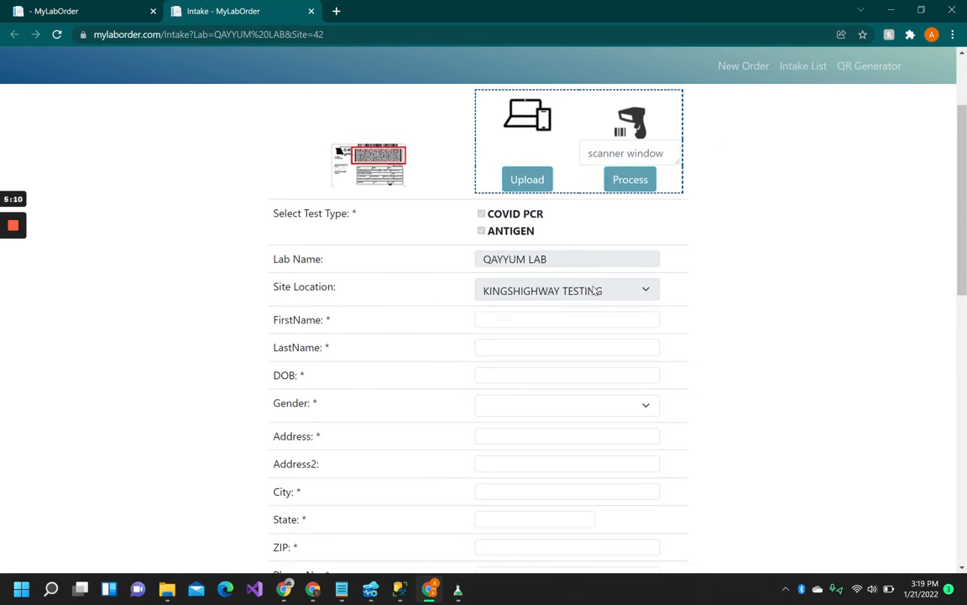
scroll(542, 298, "down", 2)
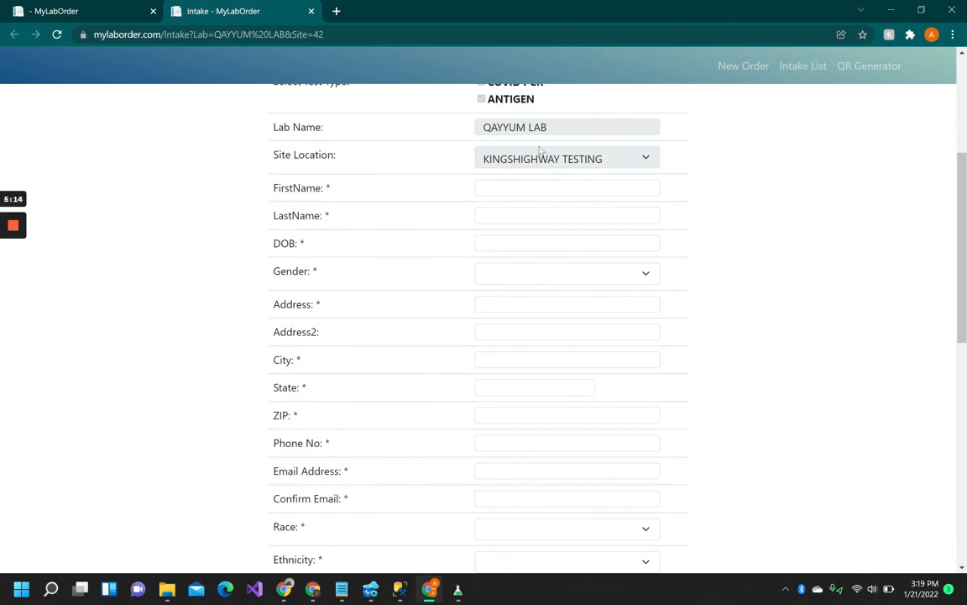
scroll(629, 201, "down", 6)
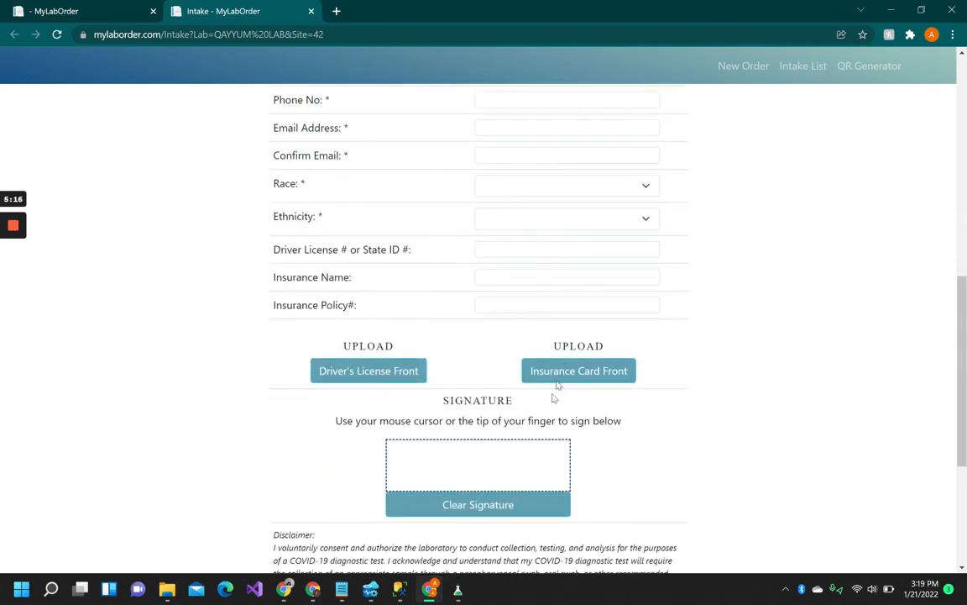
scroll(527, 530, "down", 3)
scroll(521, 479, "up", 15)
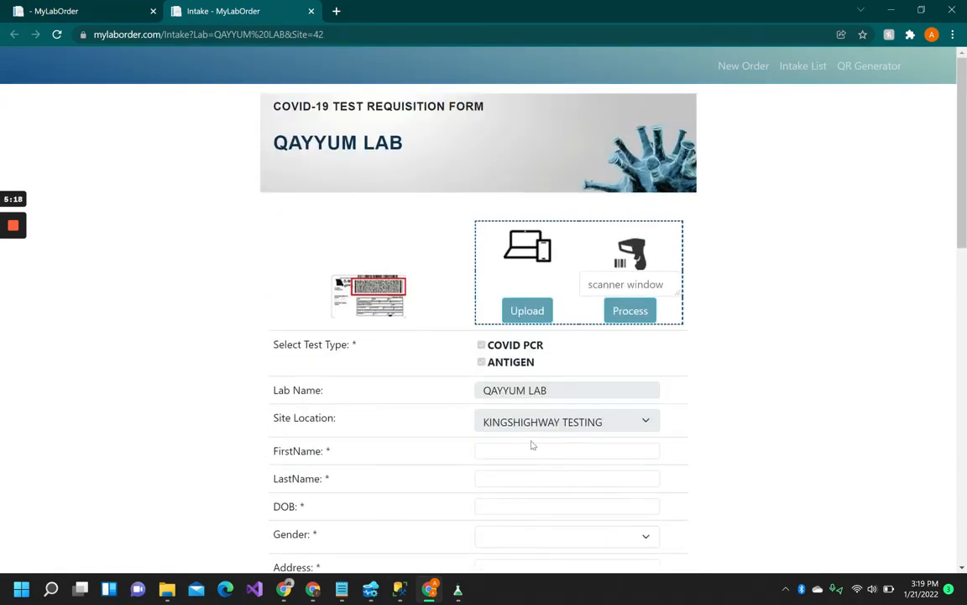
left_click(792, 67)
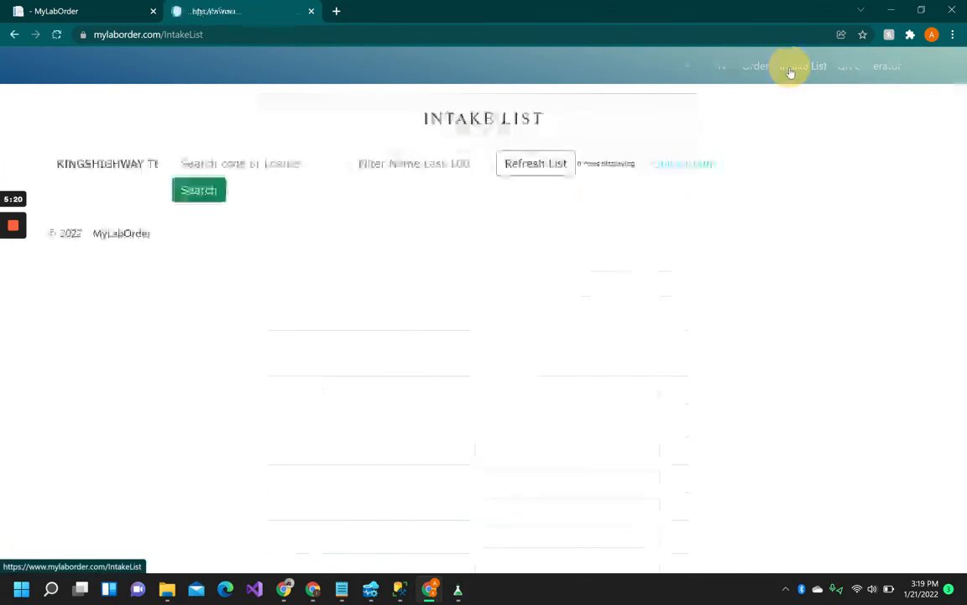